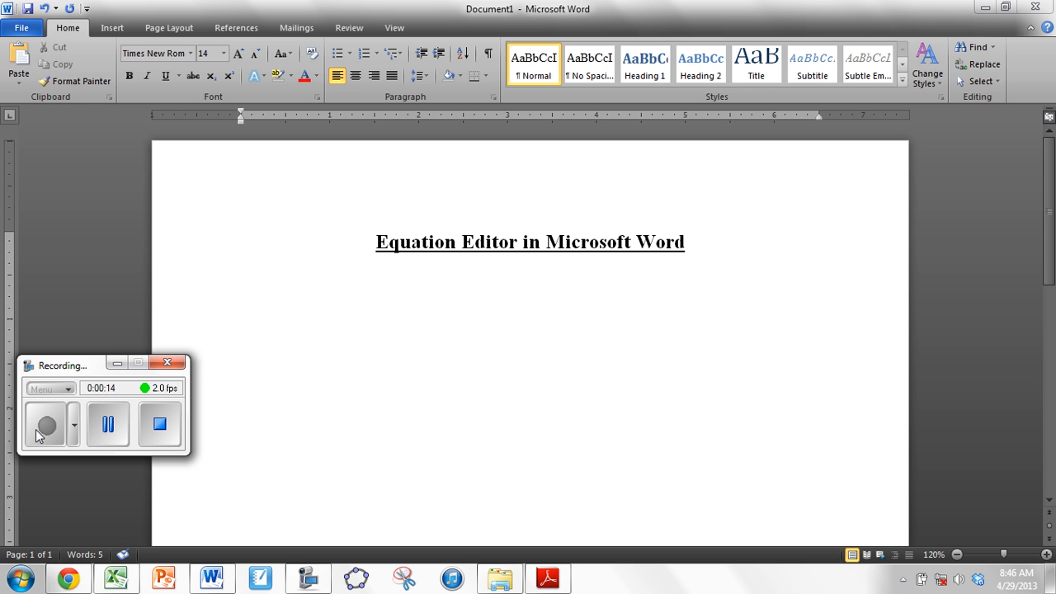
- Browse the gallery of built-in equations and insert a new blank equation below the title
left_click(117, 362)
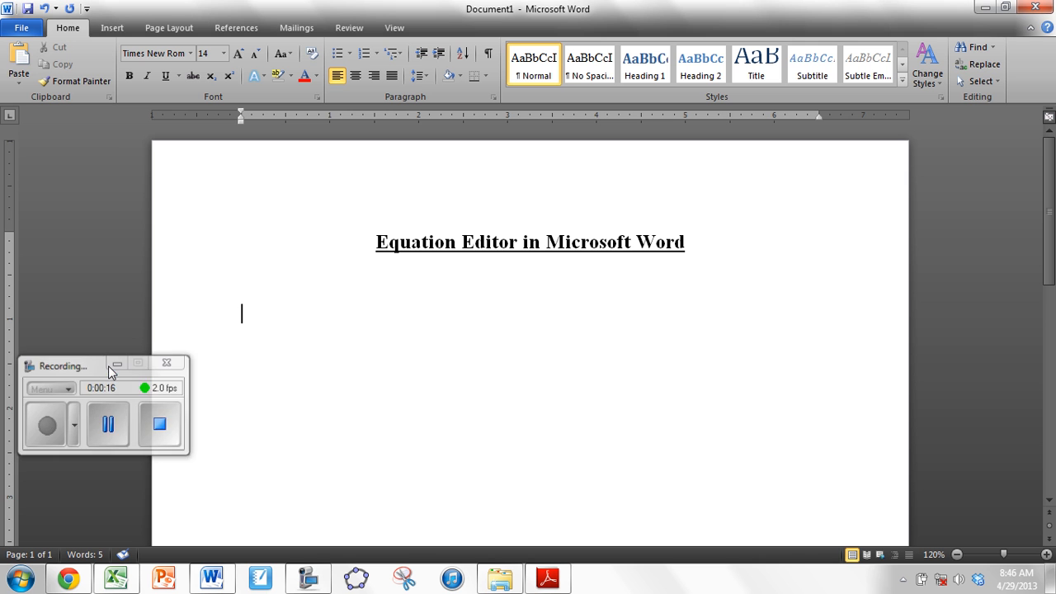
left_click(113, 29)
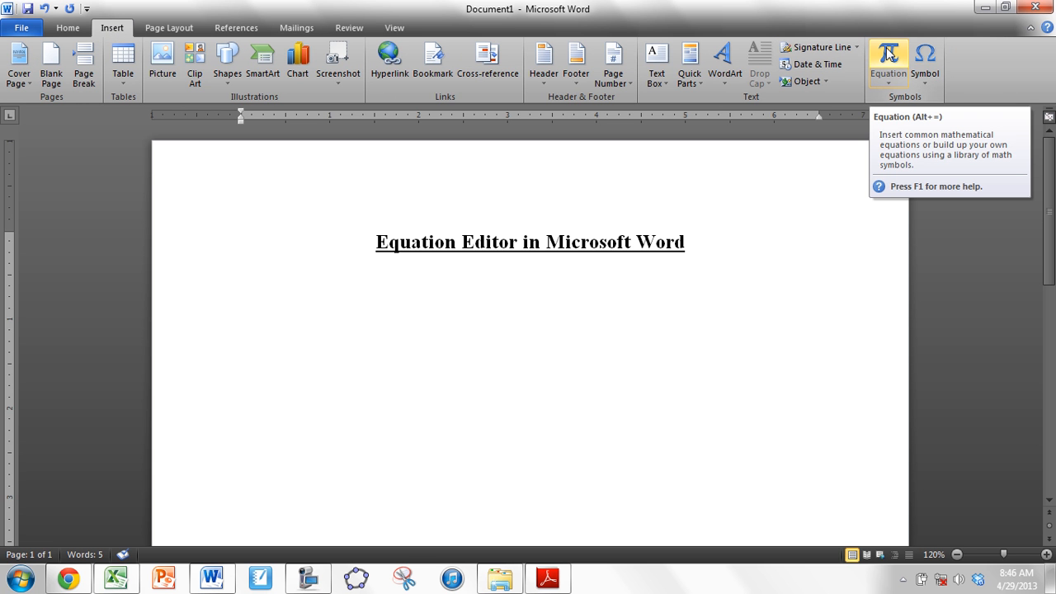
left_click(888, 78)
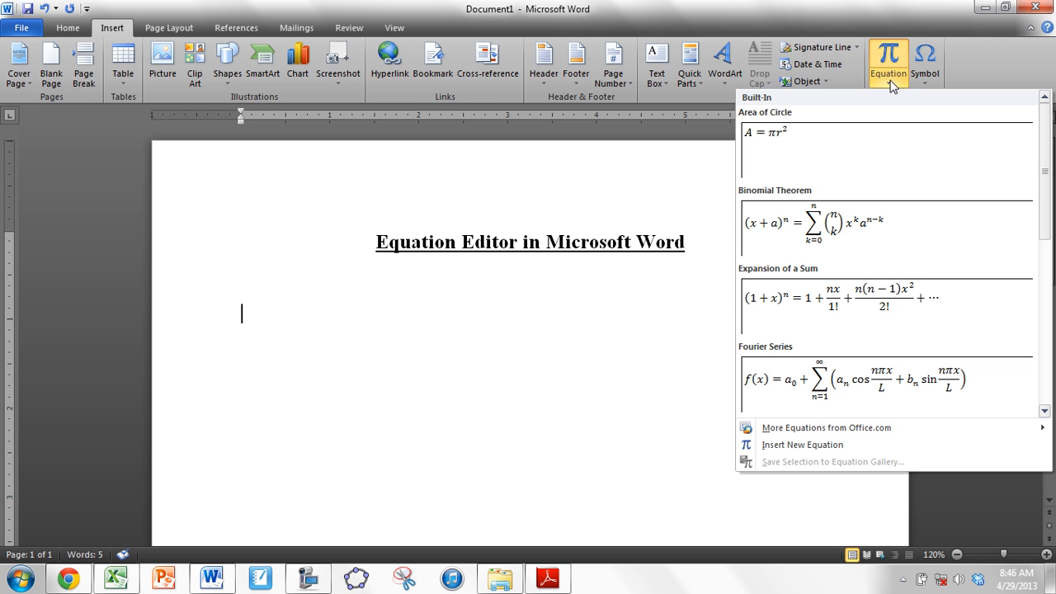
left_click_drag(1045, 198, 1041, 327)
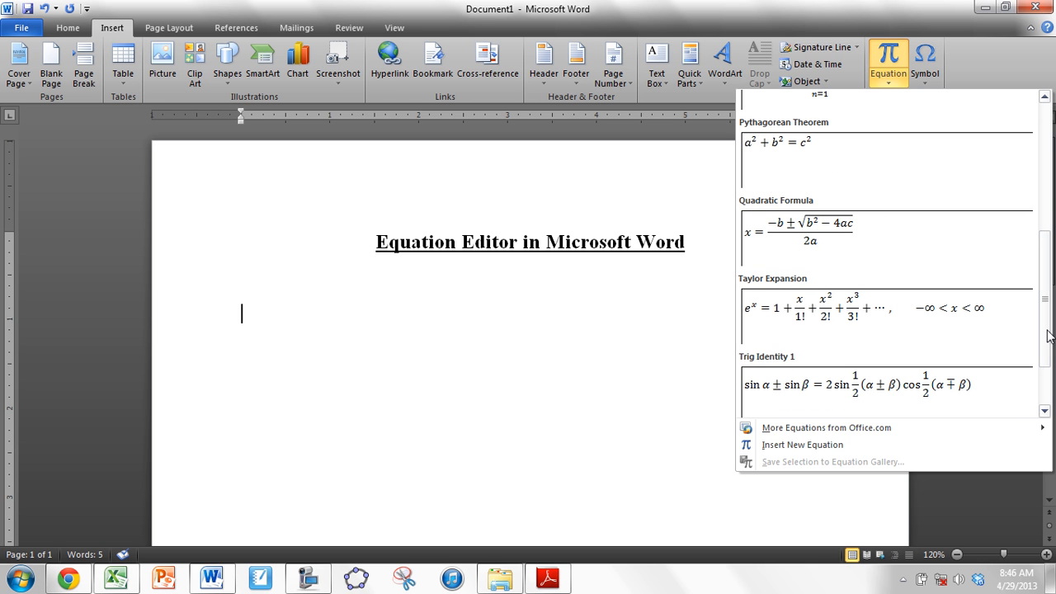
left_click_drag(1047, 330, 1044, 373)
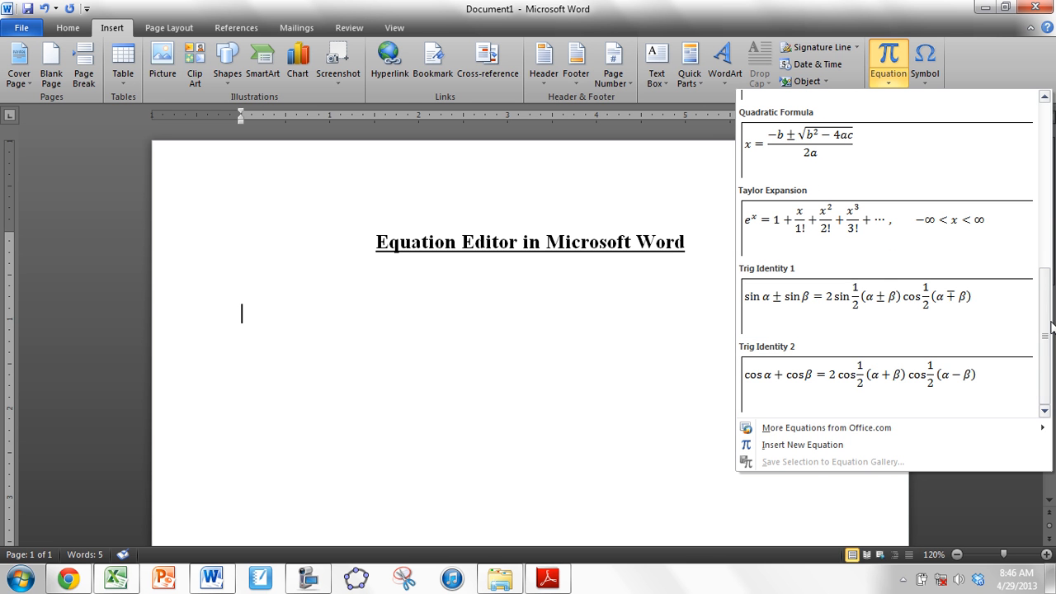
left_click_drag(1043, 357, 1046, 171)
left_click(895, 79)
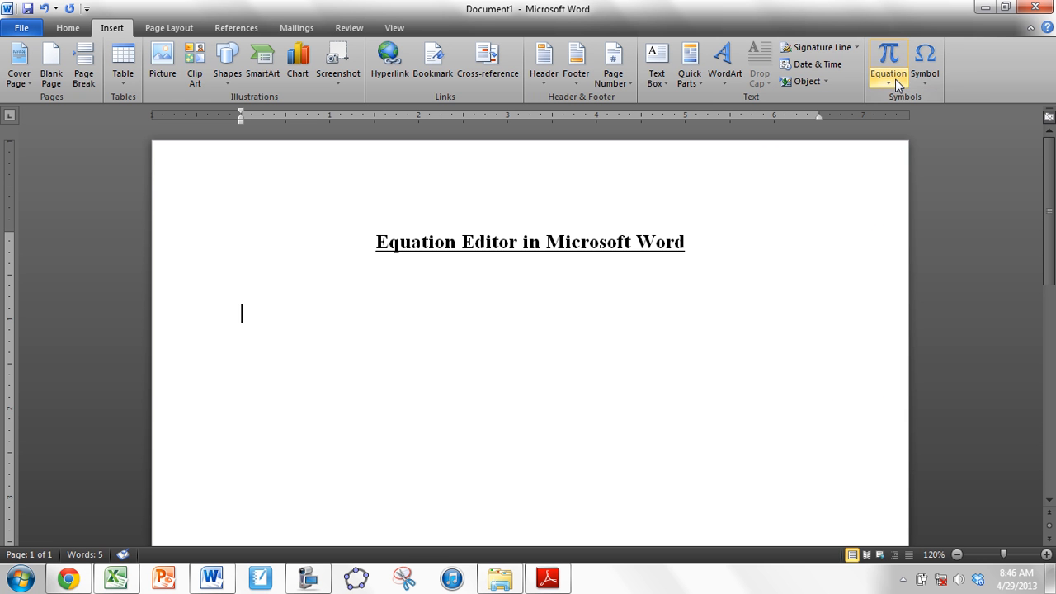
left_click(889, 56)
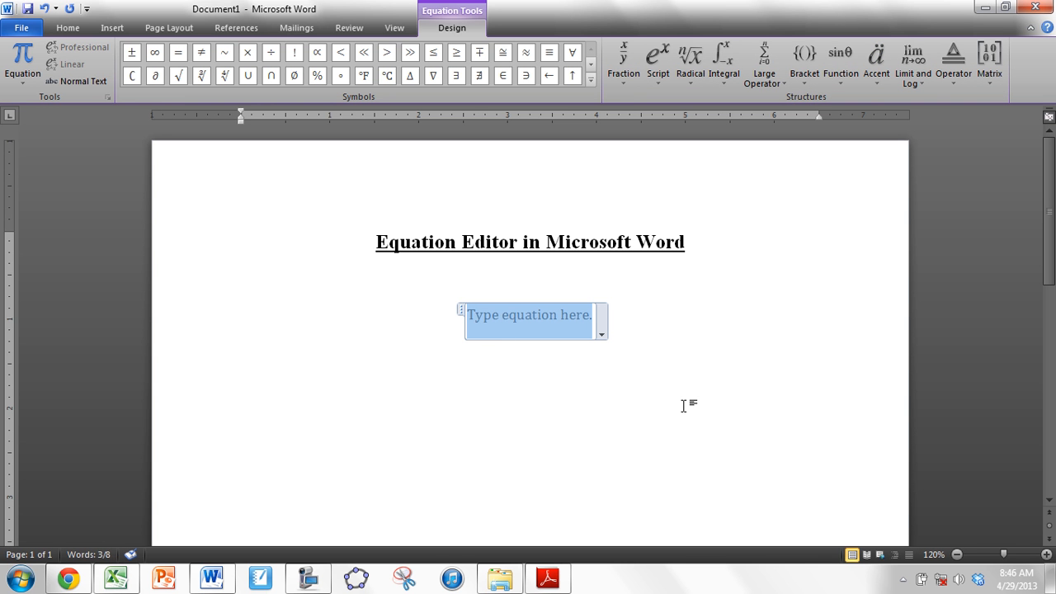
- Examine the fraction, script, radical, integral, large operator, bracket, function, accent and matrix structures available for equations
left_click(635, 87)
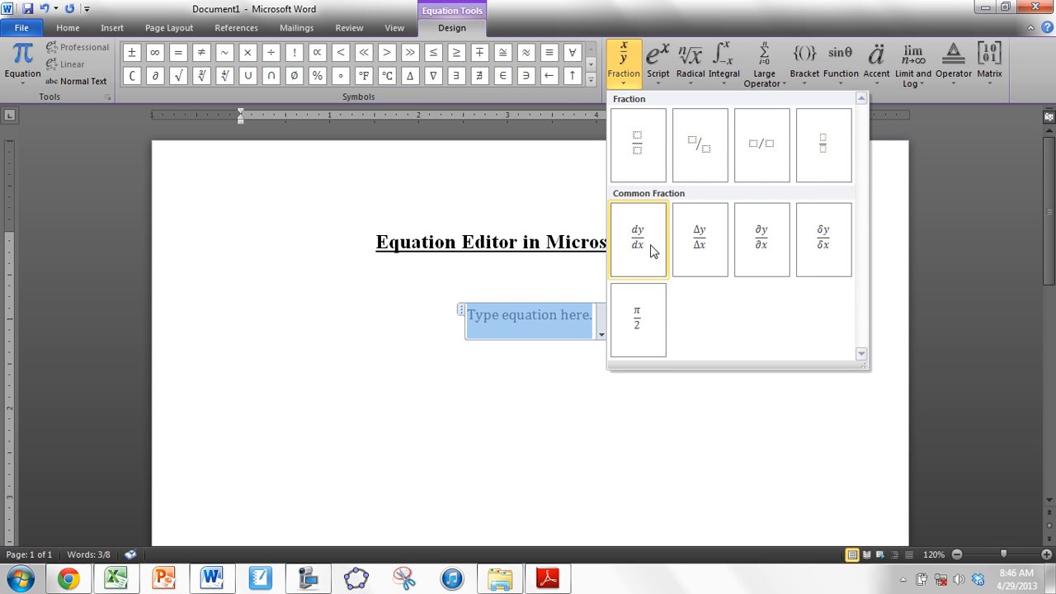
left_click(660, 79)
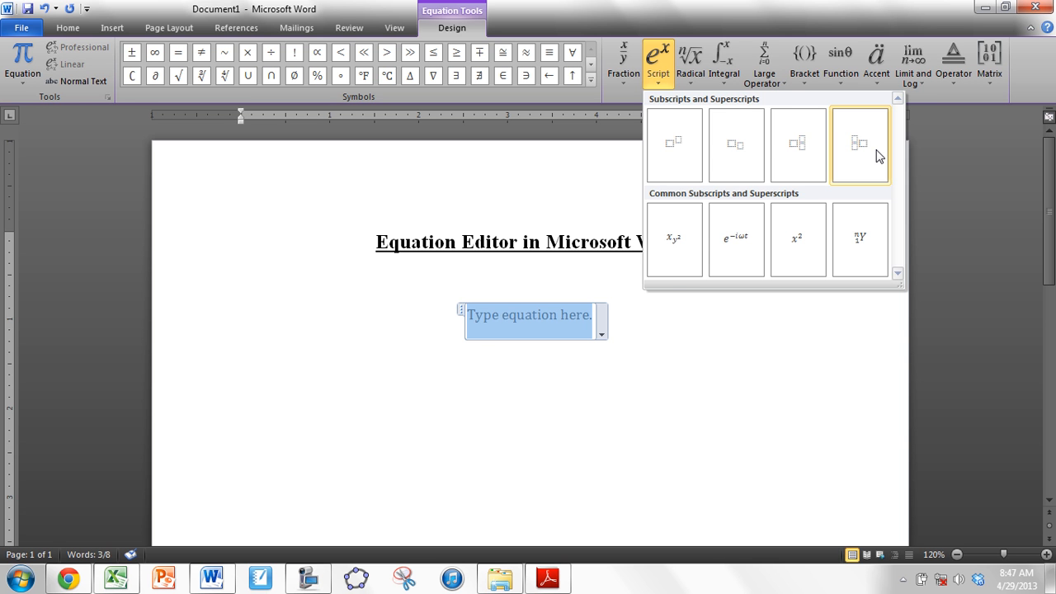
left_click(693, 89)
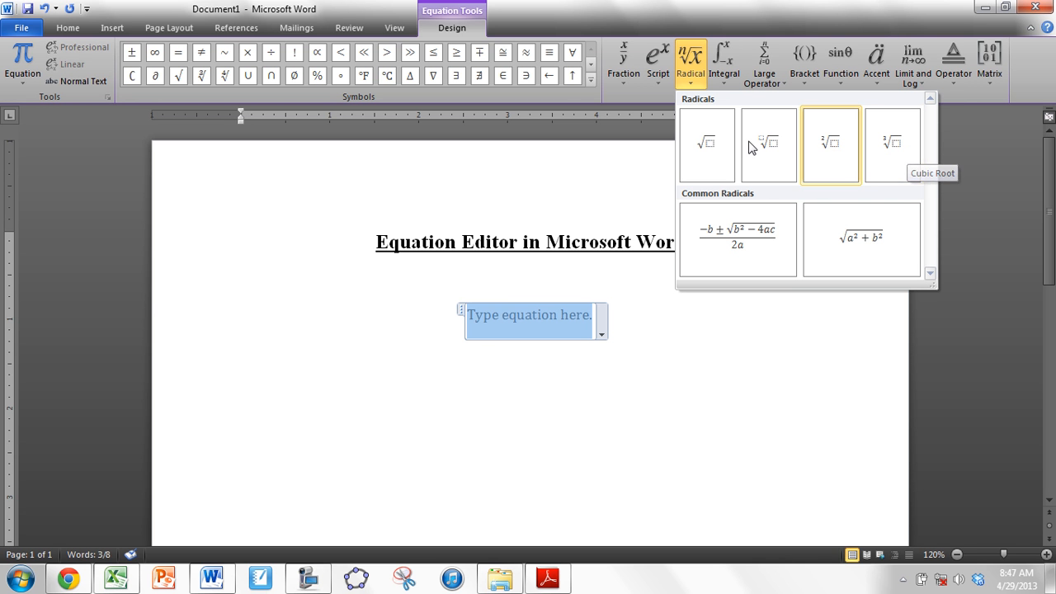
left_click(726, 76)
left_click(764, 73)
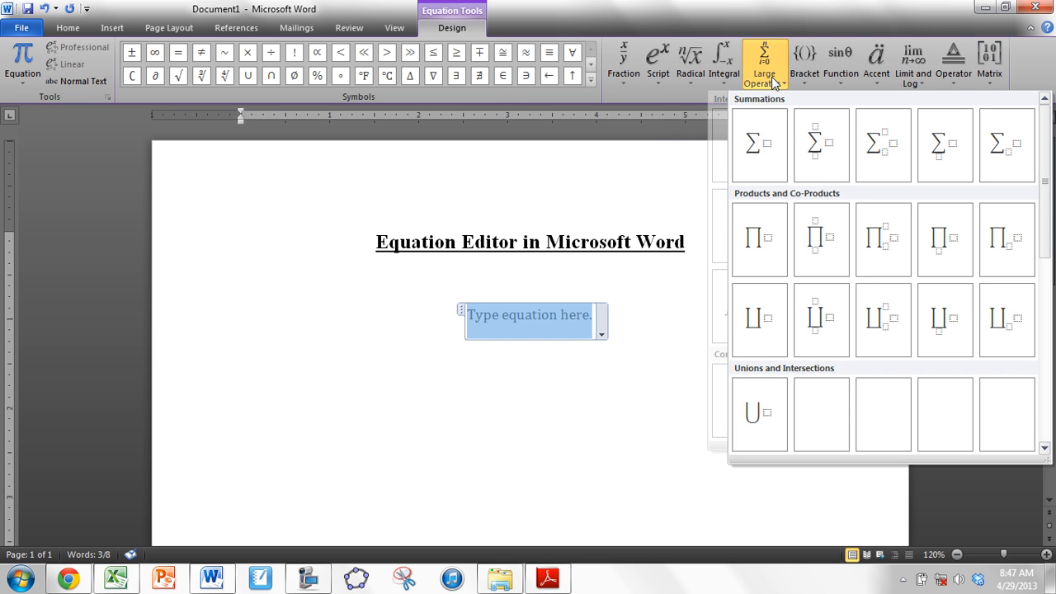
left_click(804, 79)
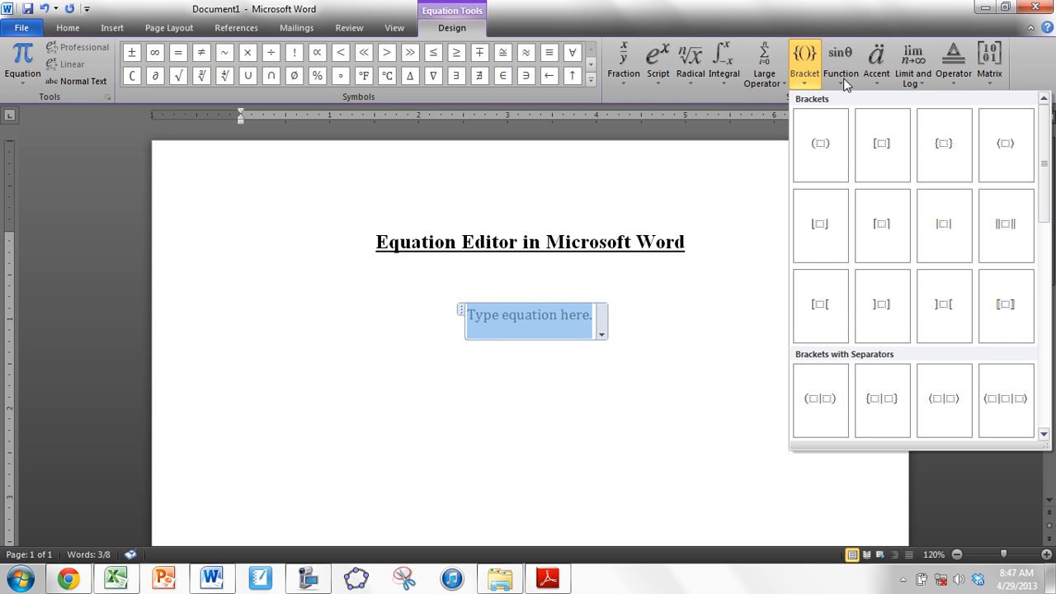
left_click(843, 79)
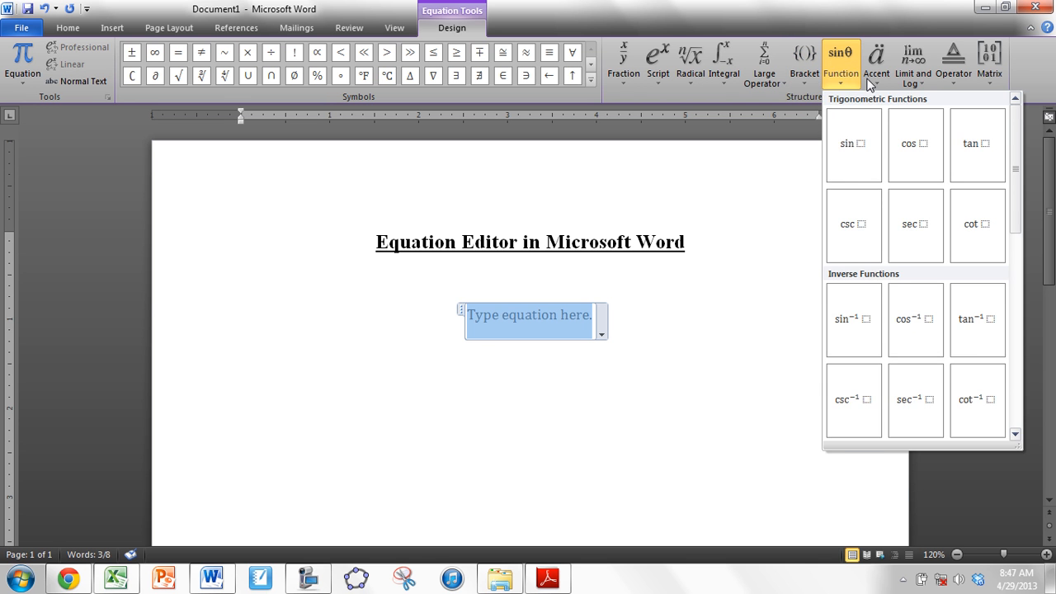
left_click(878, 81)
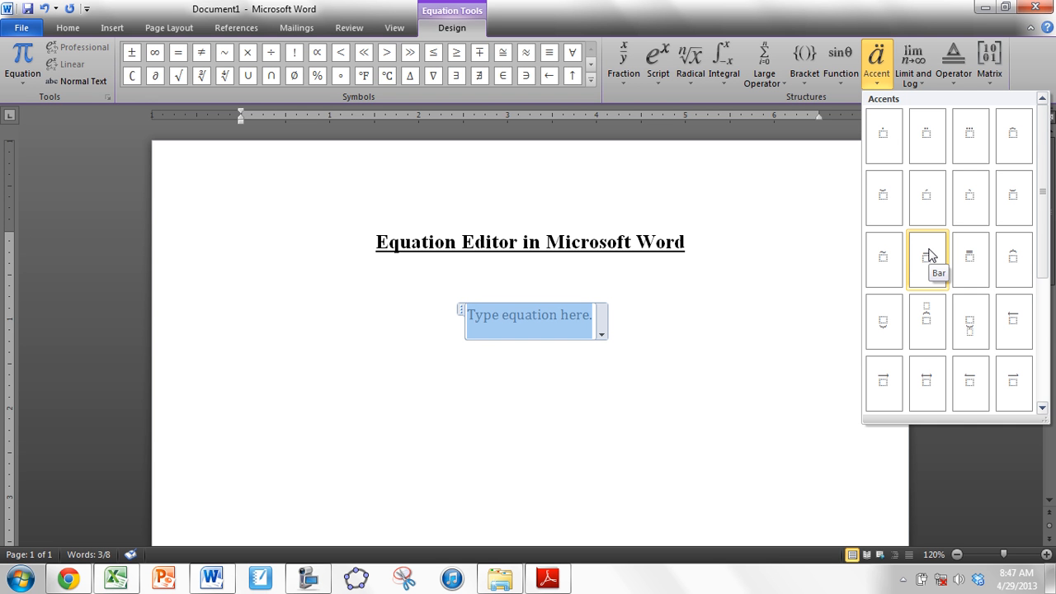
left_click(988, 82)
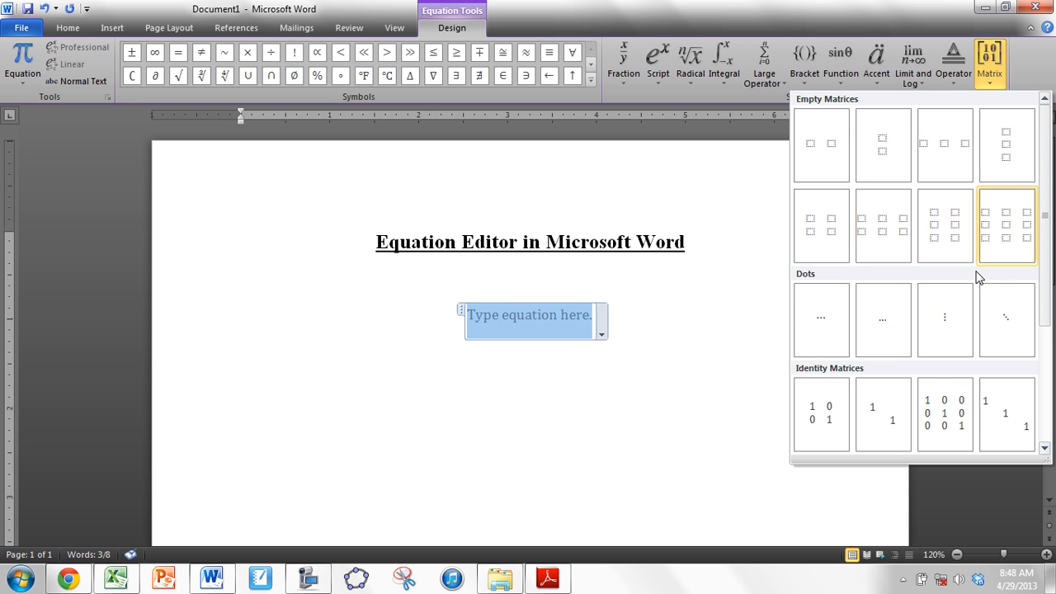
left_click(1046, 381)
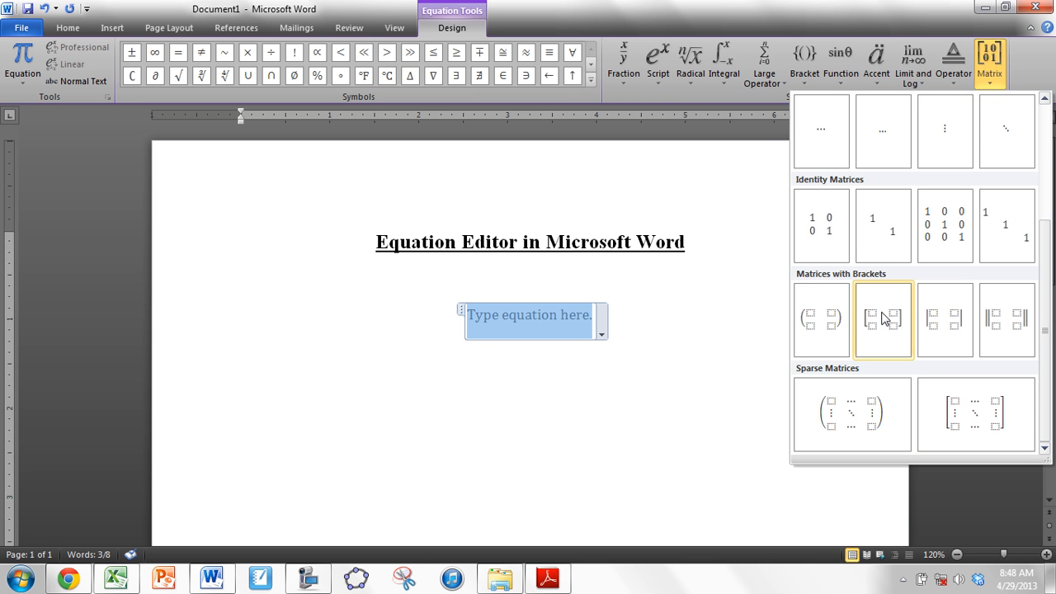
left_click(1042, 172)
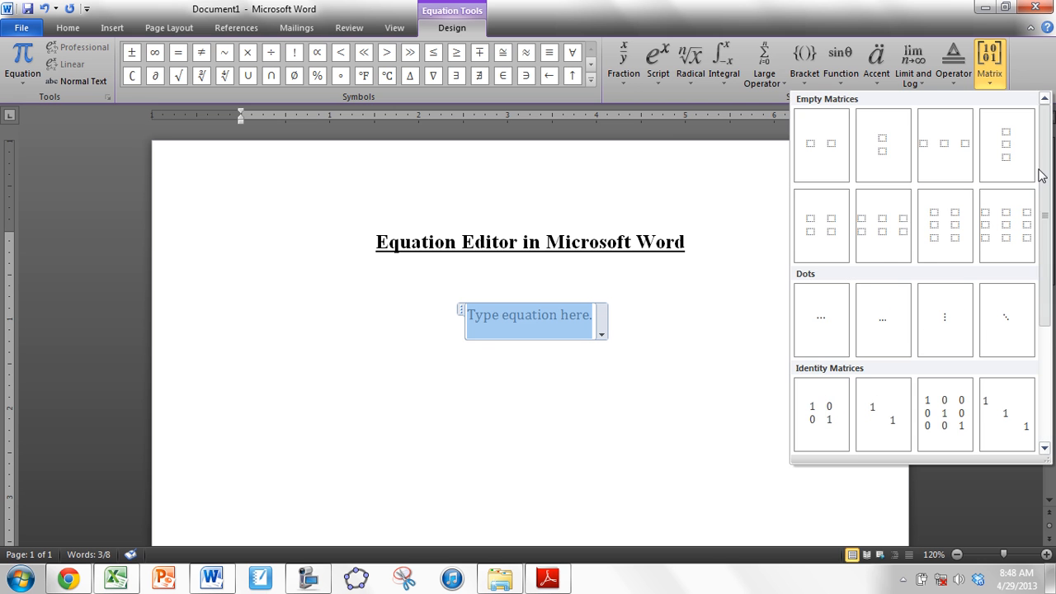
left_click(990, 66)
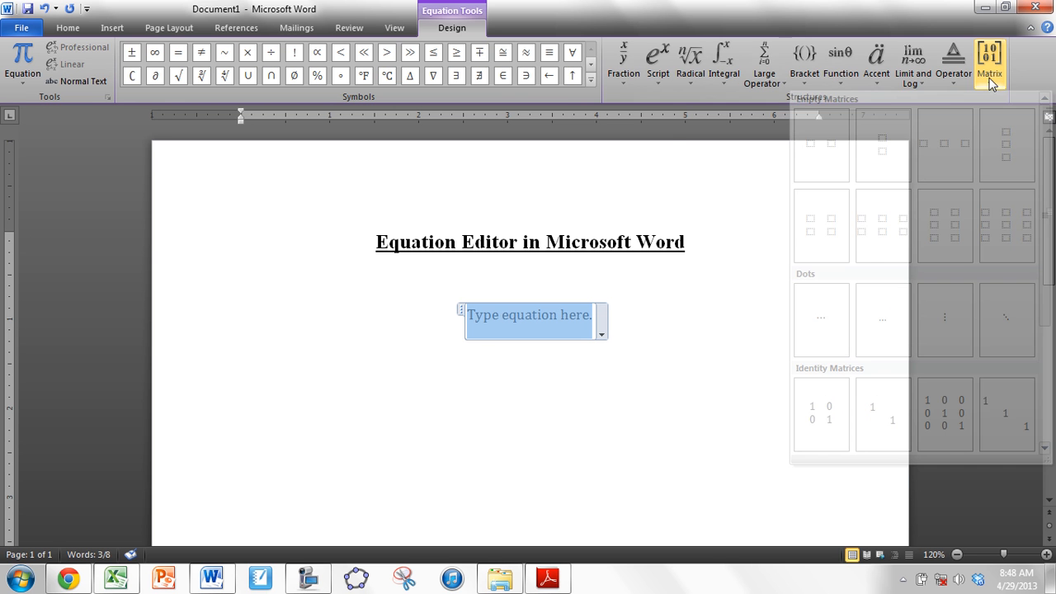
- Insert a stacked fraction with numerator 3 and denominator 4 in the equation, and start a new line below it
left_click(625, 72)
left_click(637, 144)
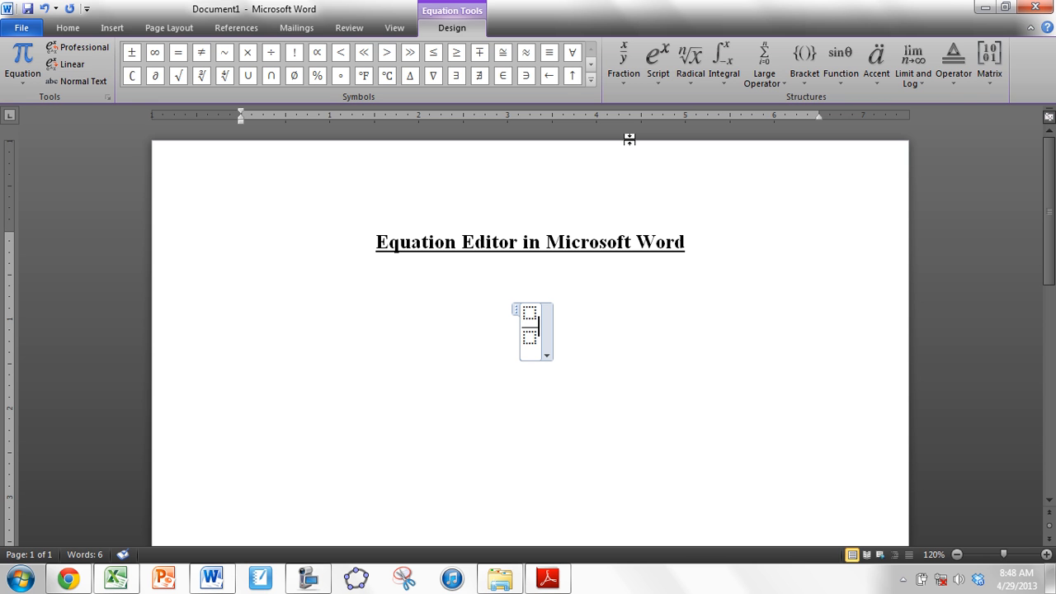
key("Left")
key("Up")
type("3")
key("Down")
type("4")
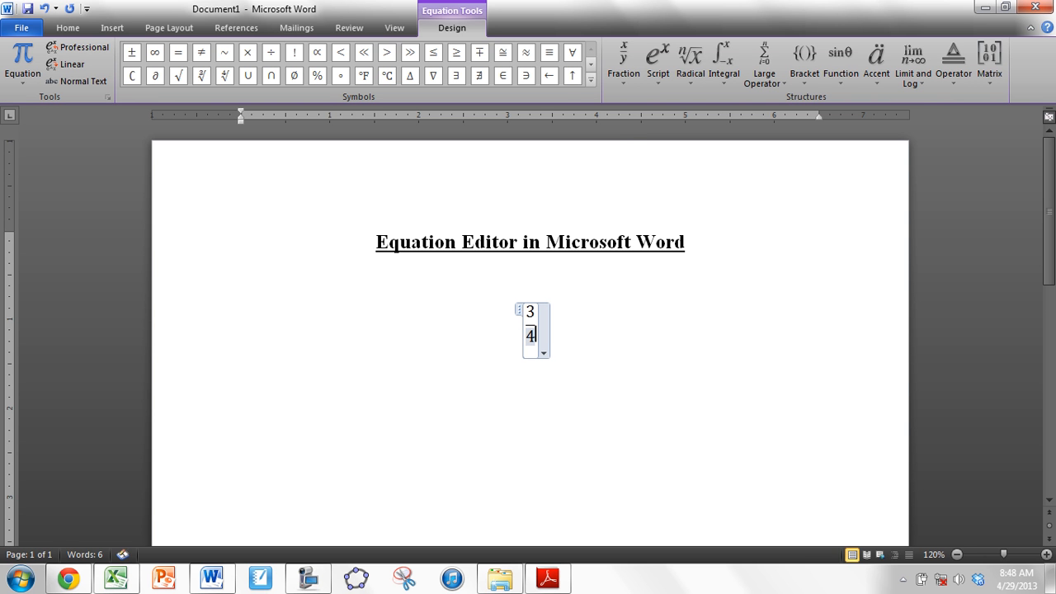
key("Right")
key("Return")
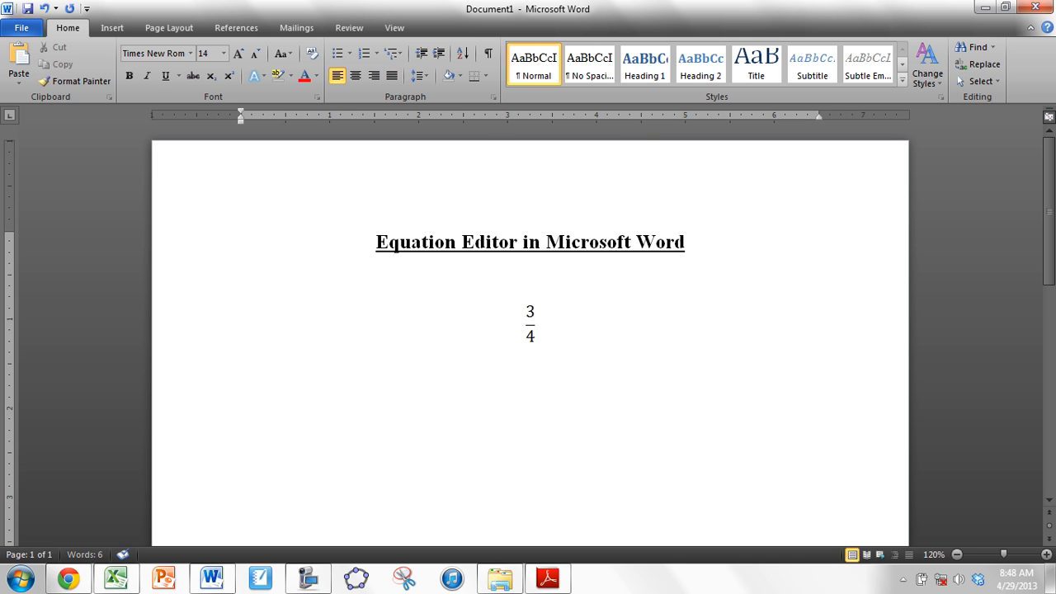
- Insert a second equation below the first and enter 3/4 in linear form, converting it to a stacked fraction
left_click(111, 27)
left_click(897, 51)
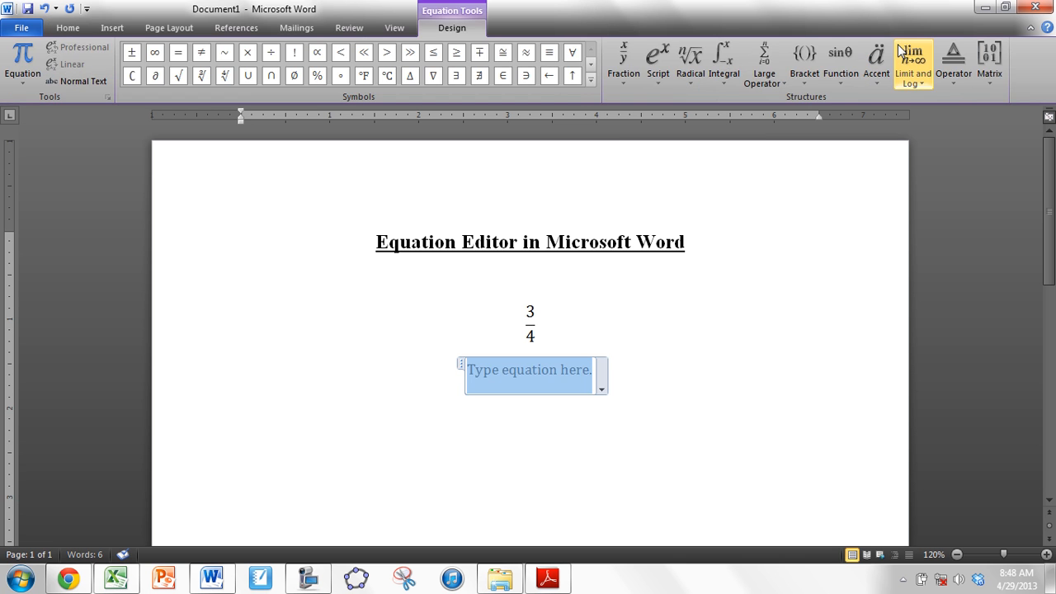
type("3/4")
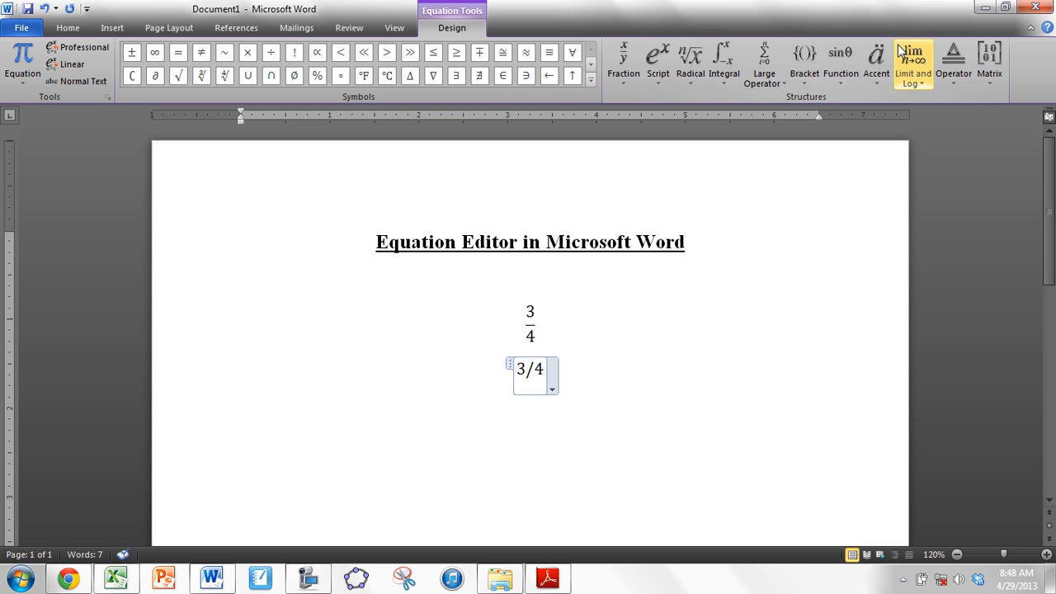
key("space")
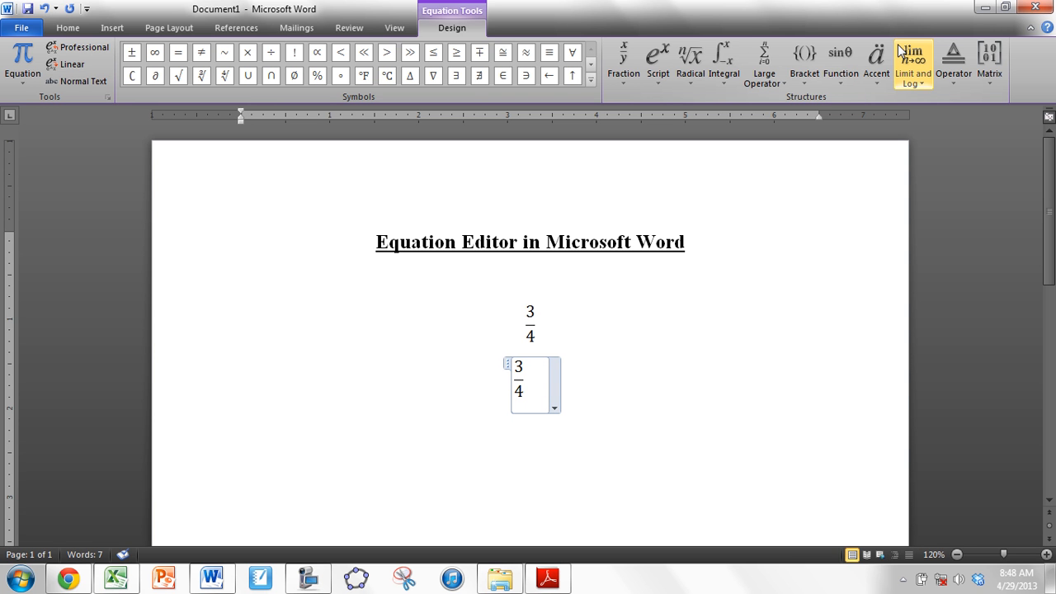
- Add a superscript structure after the second equation's fraction, with base x and exponent 2
left_click(657, 74)
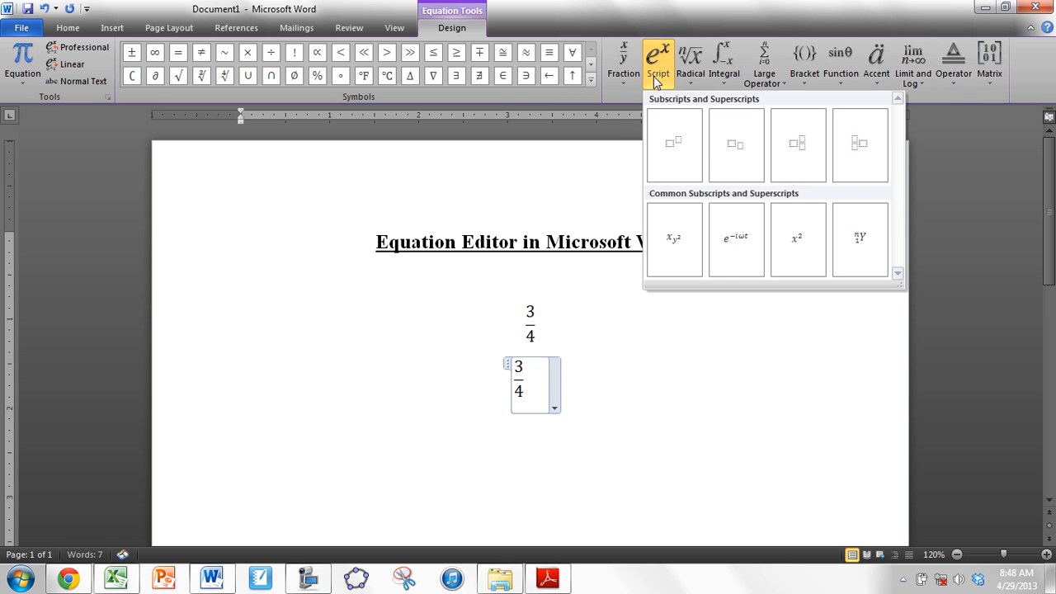
left_click(670, 147)
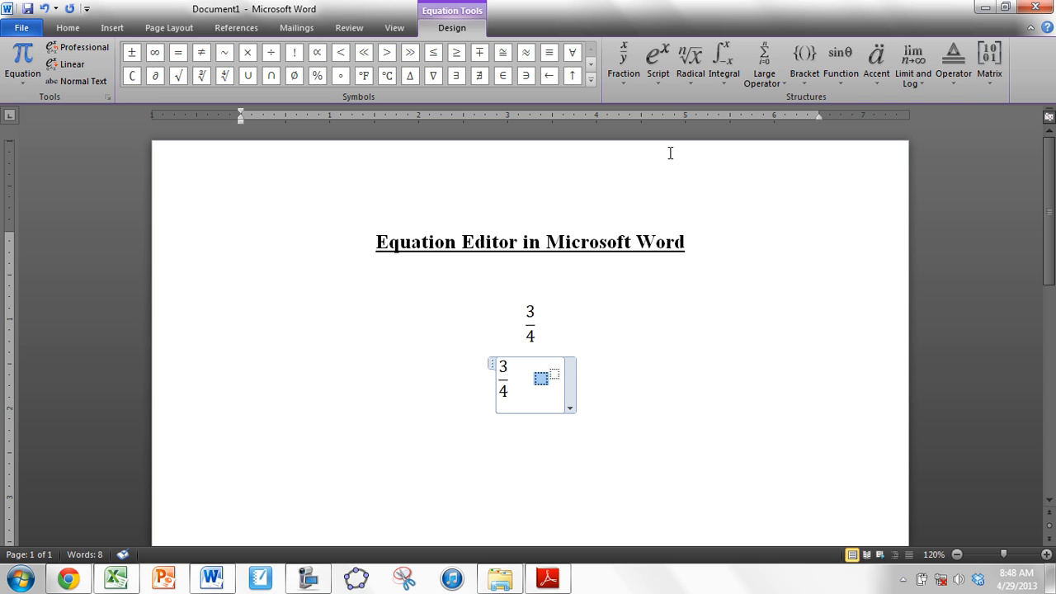
type("x")
key("Right")
type("2")
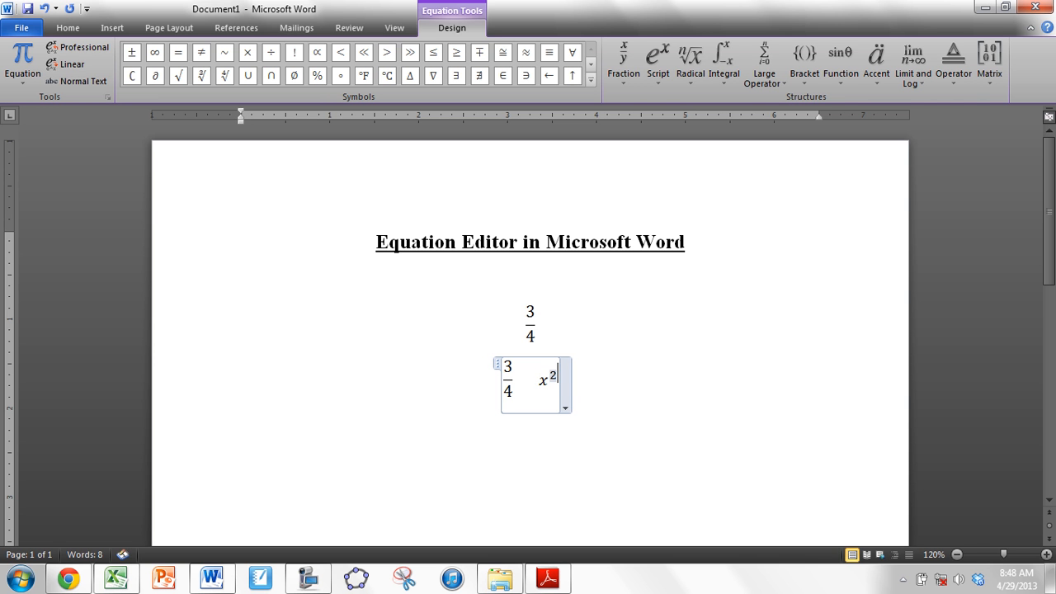
type("sadfs")
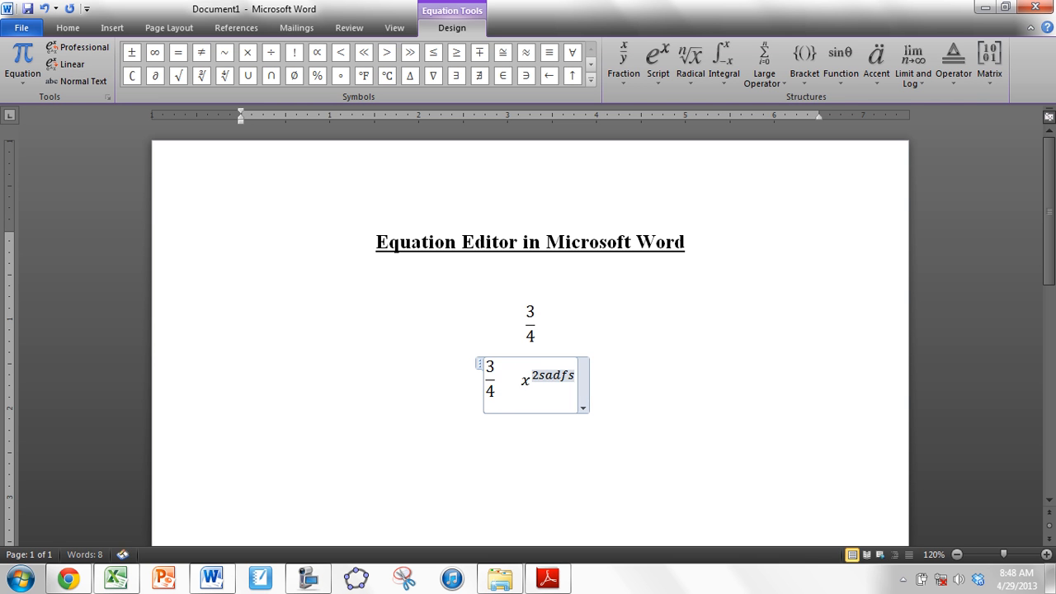
type("dfsdf")
key("BackSpace")
key("BackSpace")
key("BackSpace")
key("BackSpace")
key("BackSpace")
key("BackSpace")
key("BackSpace")
key("BackSpace")
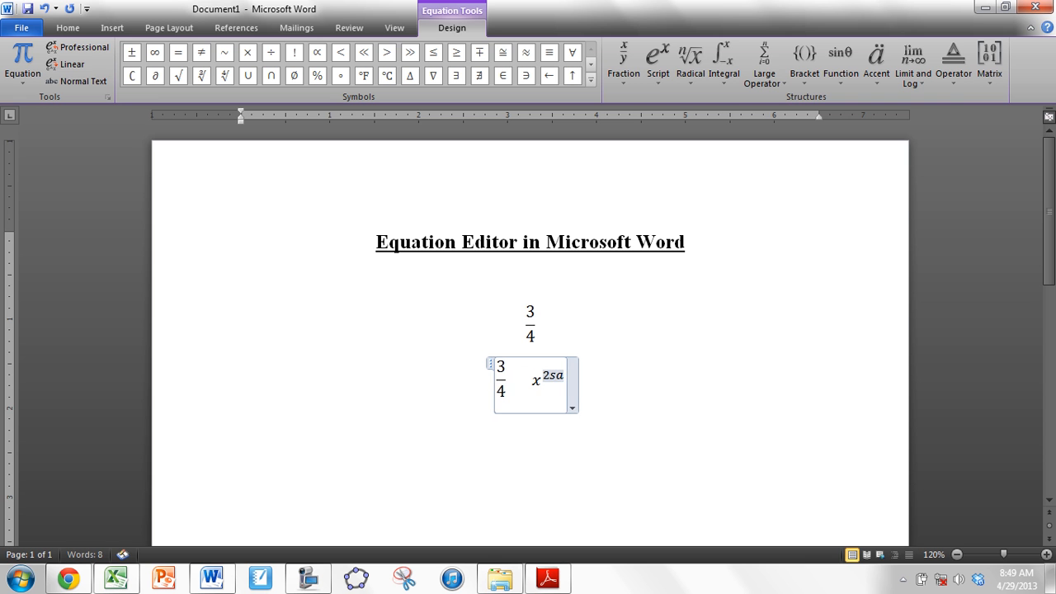
key("BackSpace")
key("BackSpace")
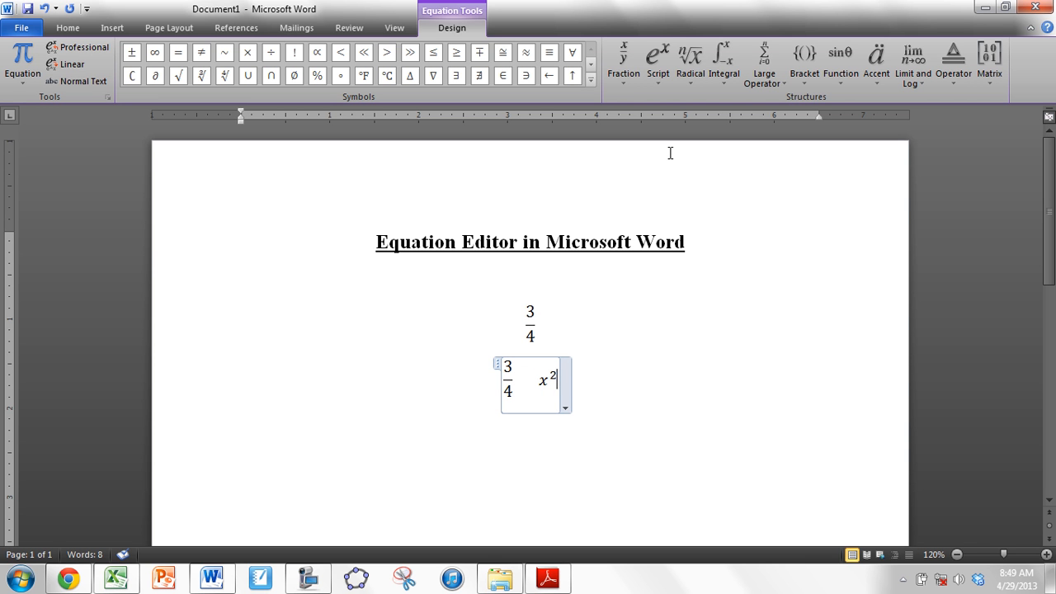
- Append y at the baseline after x², and add a spaced second x²y term, entering its power in linear form as x^2
key("Right")
type("y")
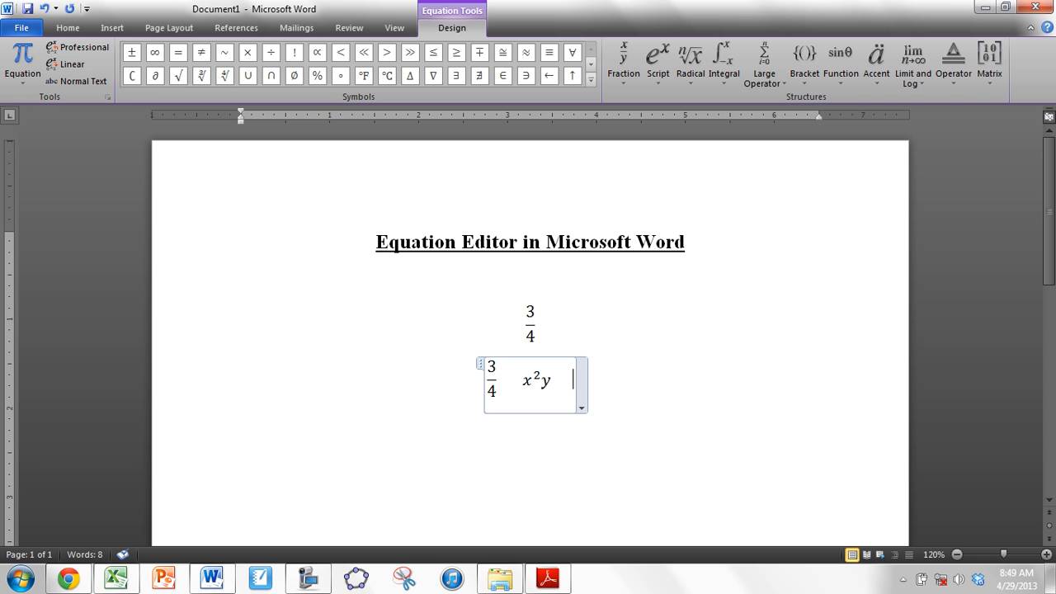
type("   x^2")
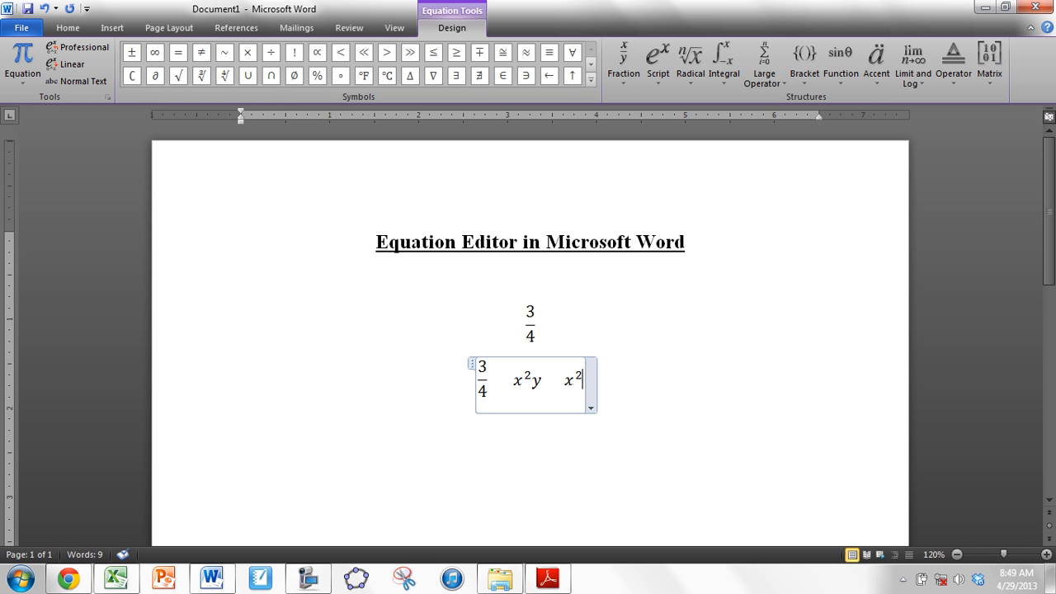
key("Right")
type("y")
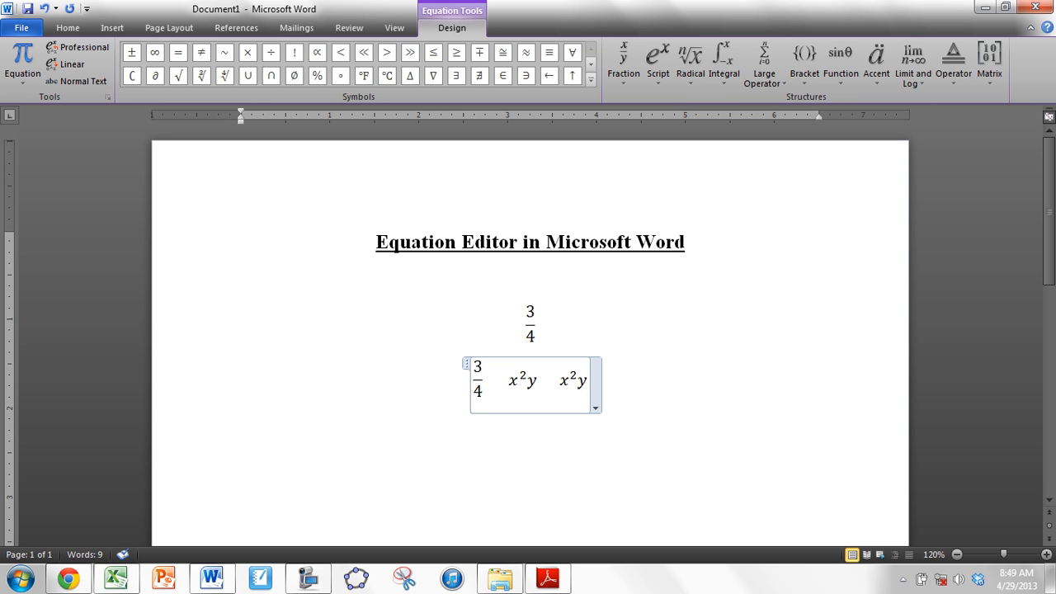
key("Down")
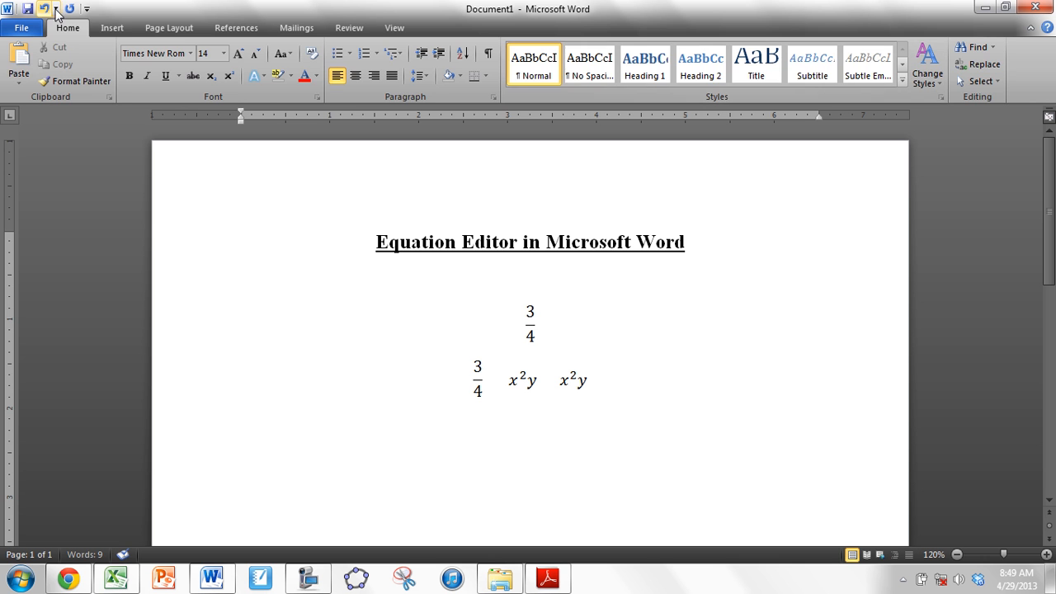
left_click(111, 28)
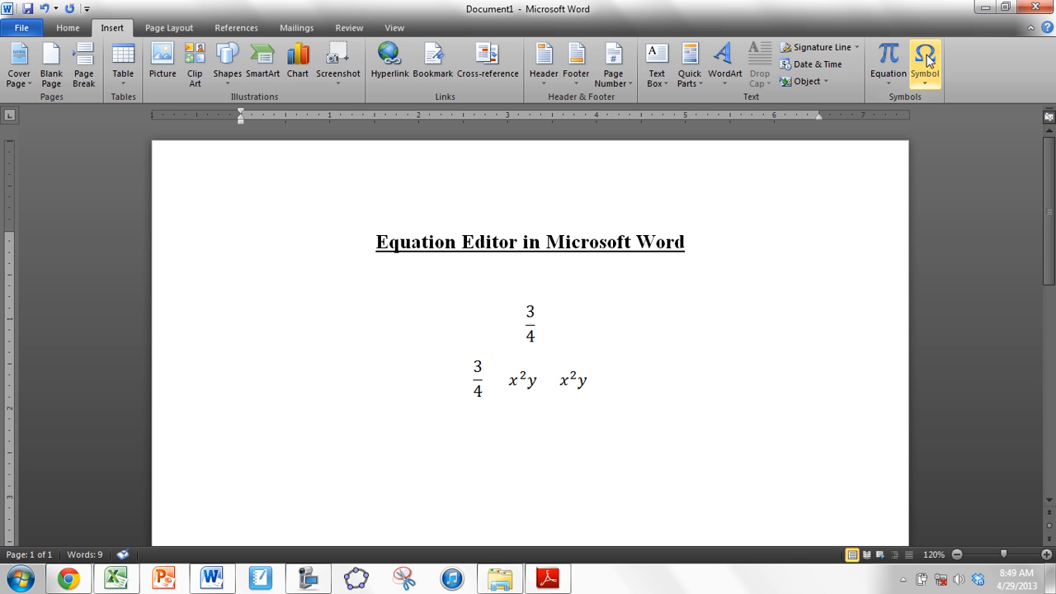
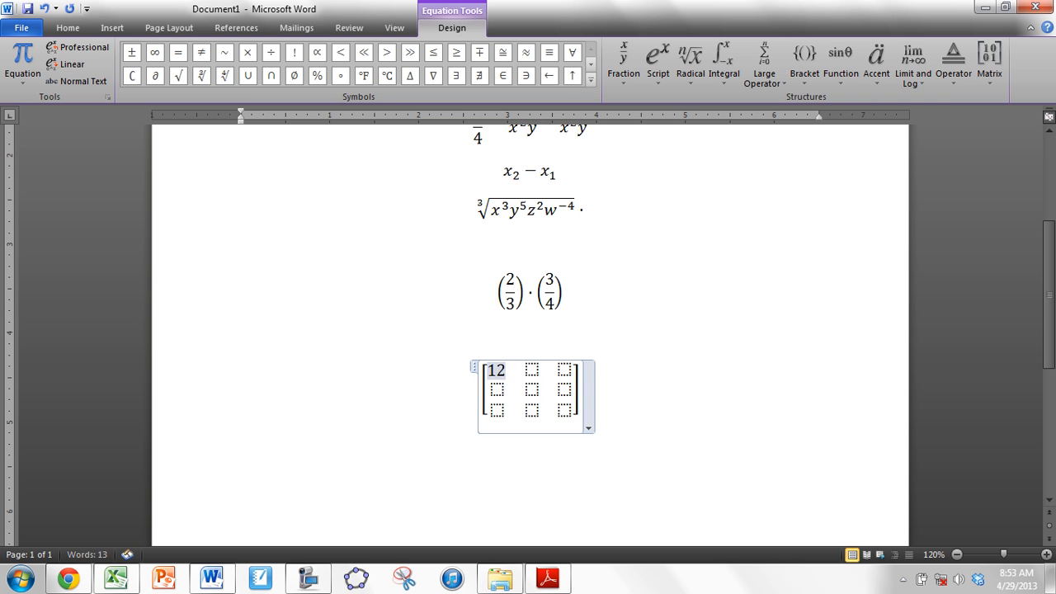
- Fill the remaining two cells of the 3×3 matrix's first row with 3 and 4
key("Tab")
type("3")
key("Tab")
type("4")
key("Tab")
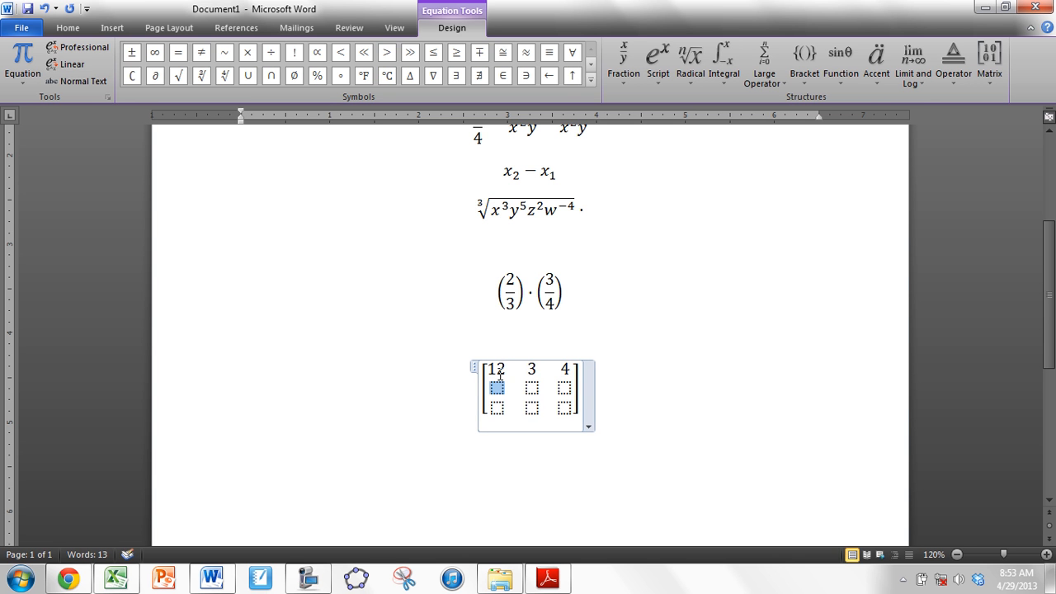
- Fill the matrix's second row with 54, 6 and -2
type("54")
key("Tab")
type("6")
key("Tab")
type("-2")
key("Tab")
- Fill the matrix's third row with 3, 4 and 7
type("3")
key("Tab")
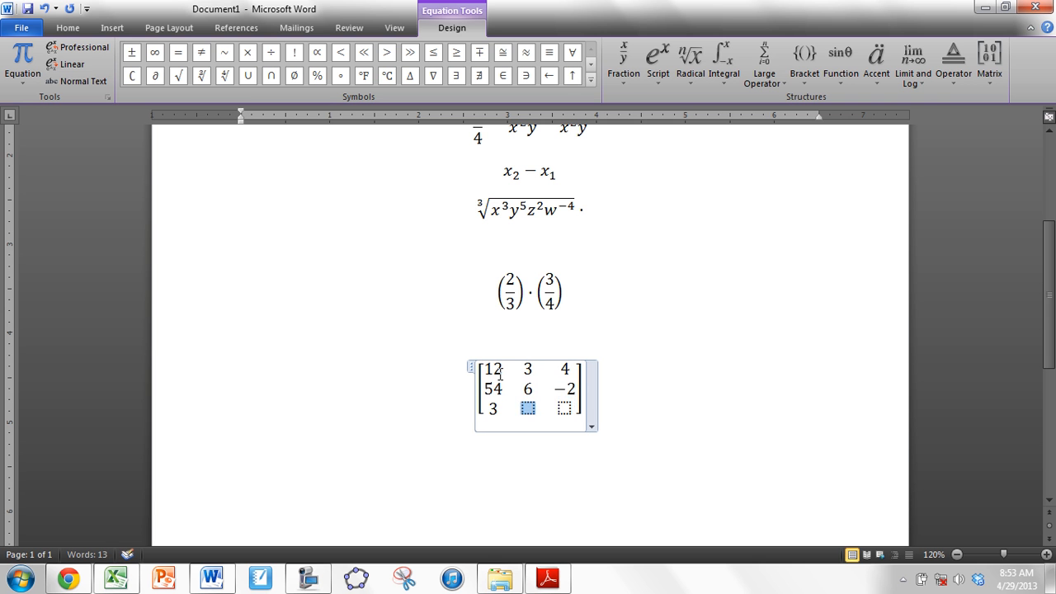
type("4")
key("Tab")
type("7")
key("Right")
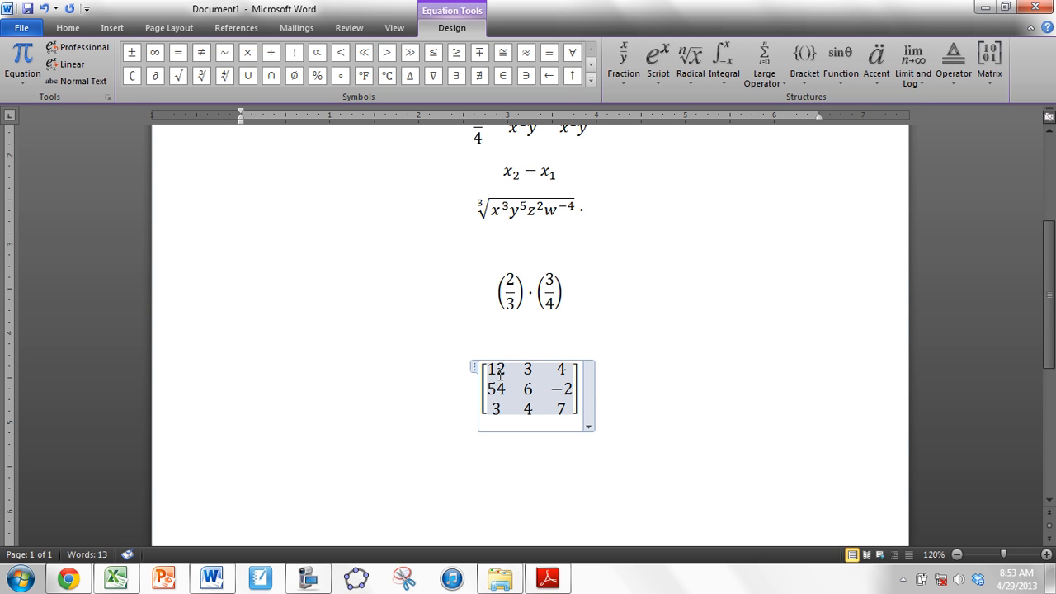
- Insert an empty row above the matrix row that starts with 12
left_click(498, 370)
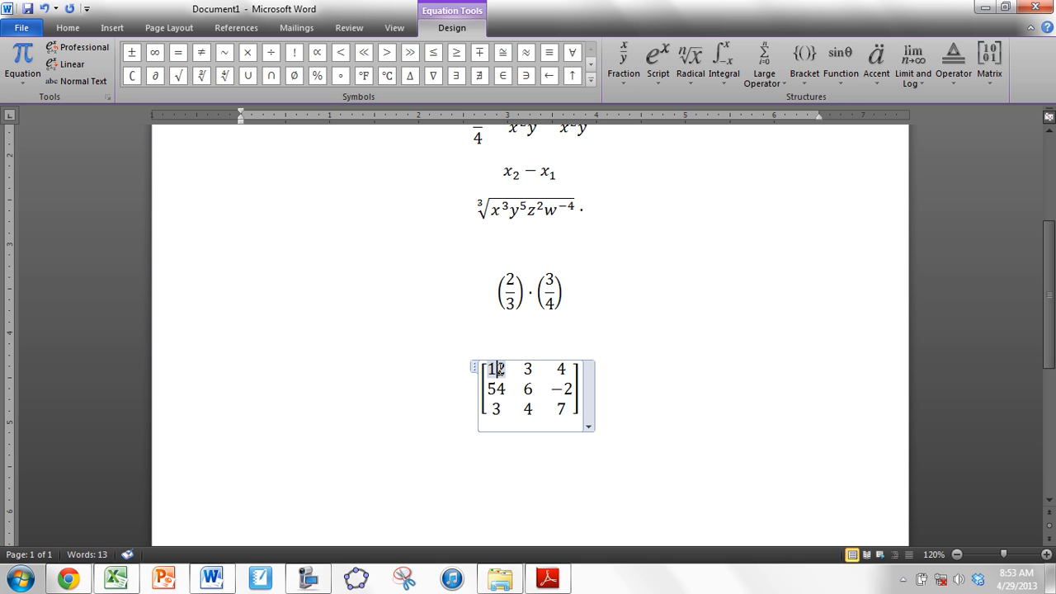
right_click(502, 369)
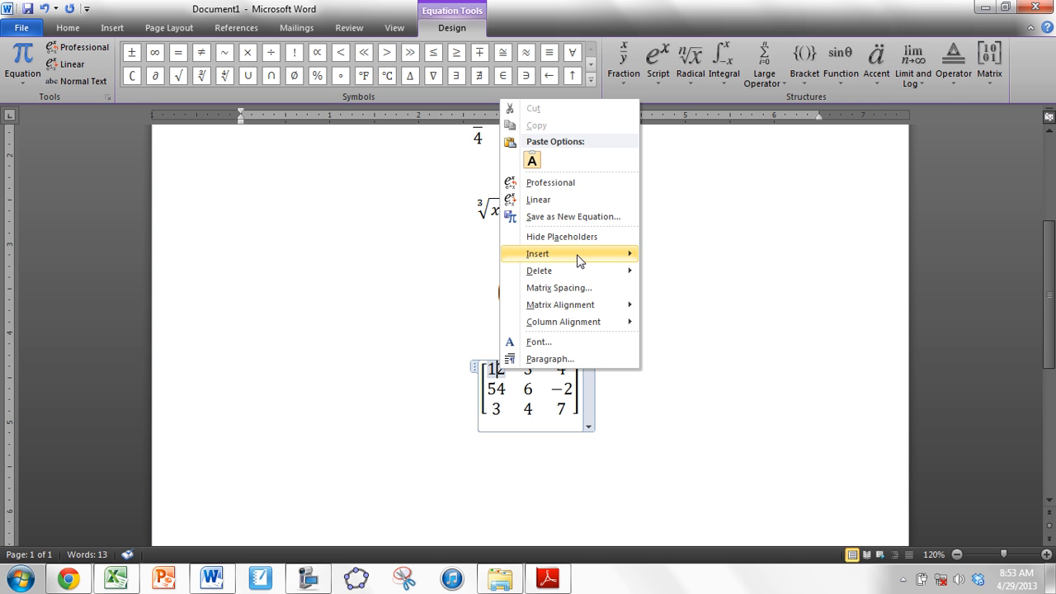
mouse_move(598, 253)
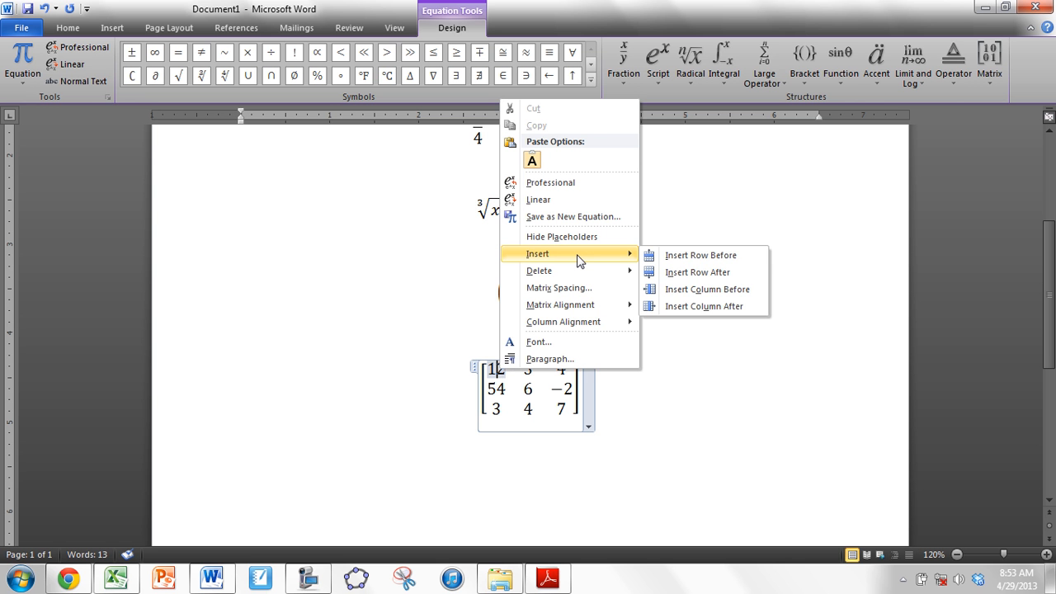
left_click(700, 258)
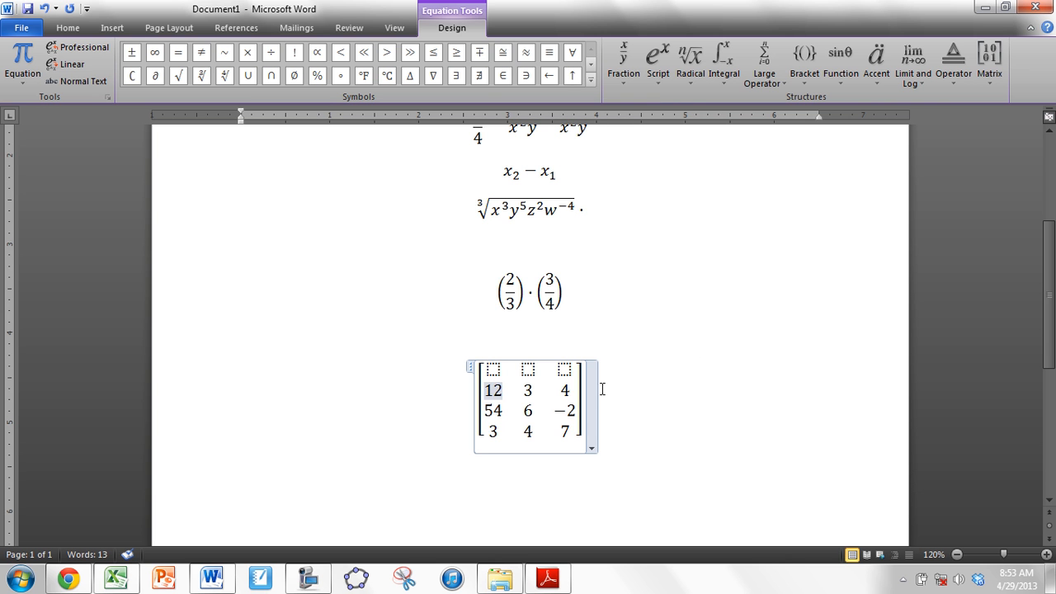
- Insert an empty column after the matrix's second column
left_click(567, 393)
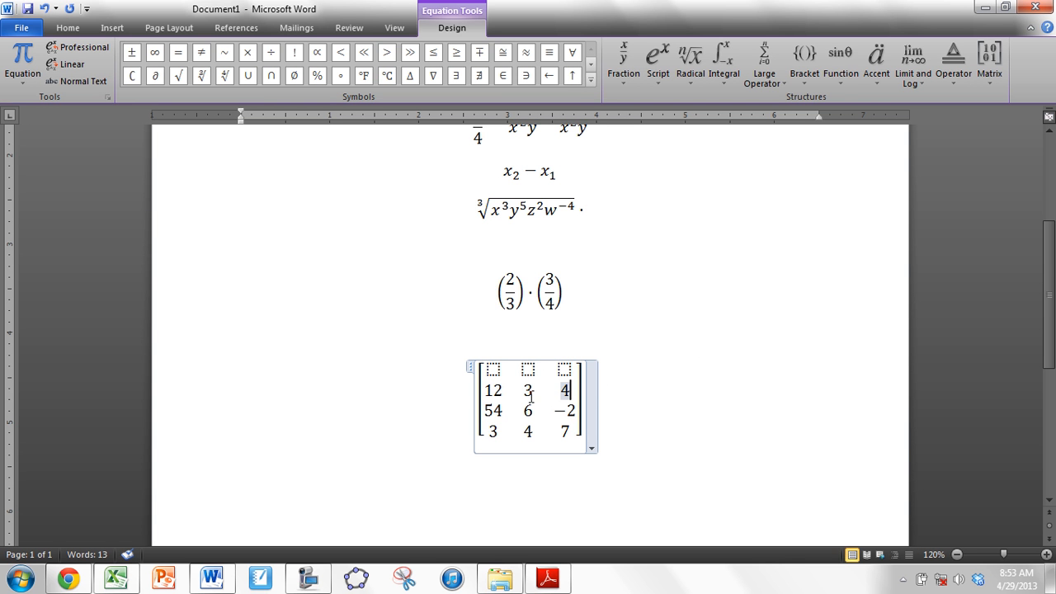
left_click(529, 392)
right_click(529, 392)
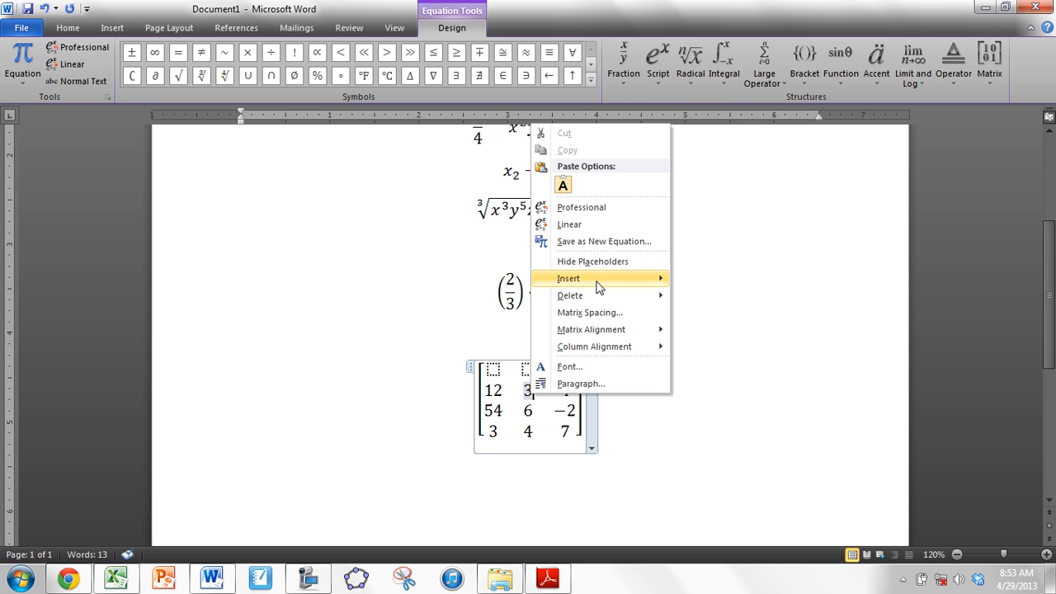
mouse_move(598, 284)
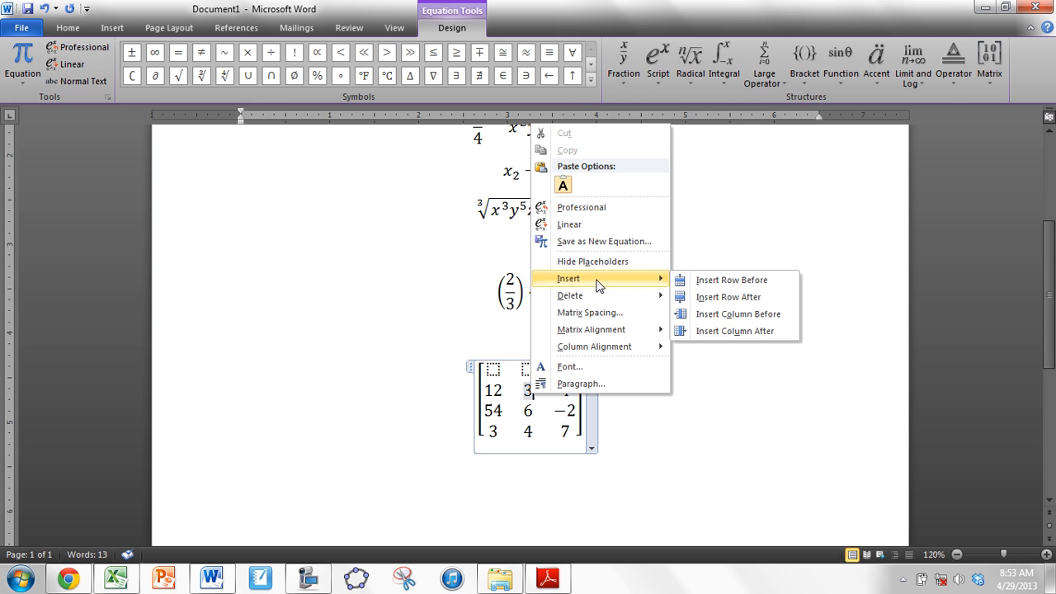
left_click(723, 332)
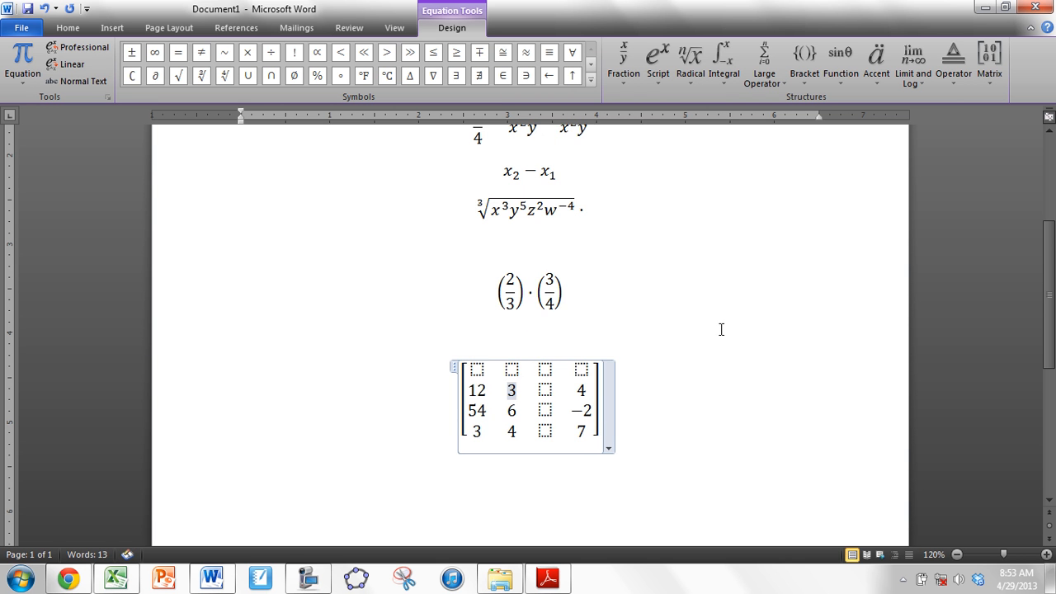
- Delete the empty third column from the matrix
left_click(546, 370)
right_click(547, 372)
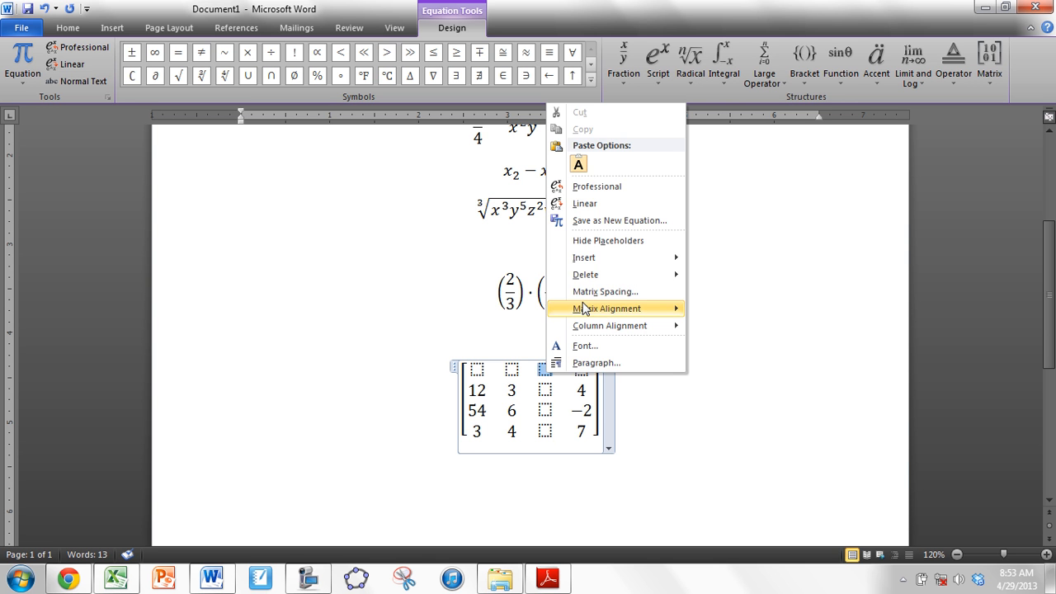
mouse_move(617, 273)
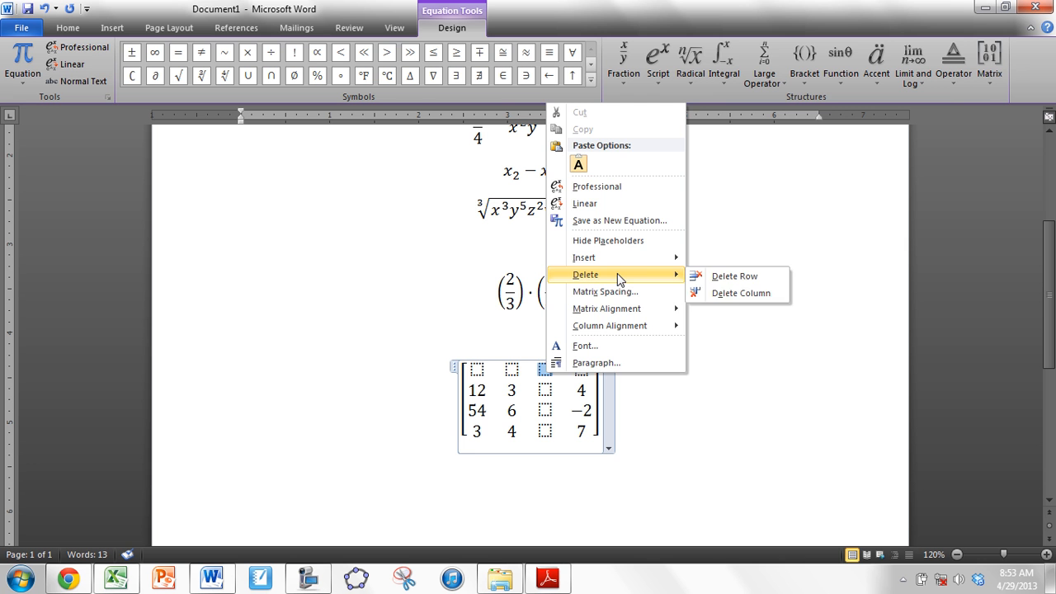
left_click(741, 292)
- Leave the matrix equation and start a new line below it
left_click(730, 378)
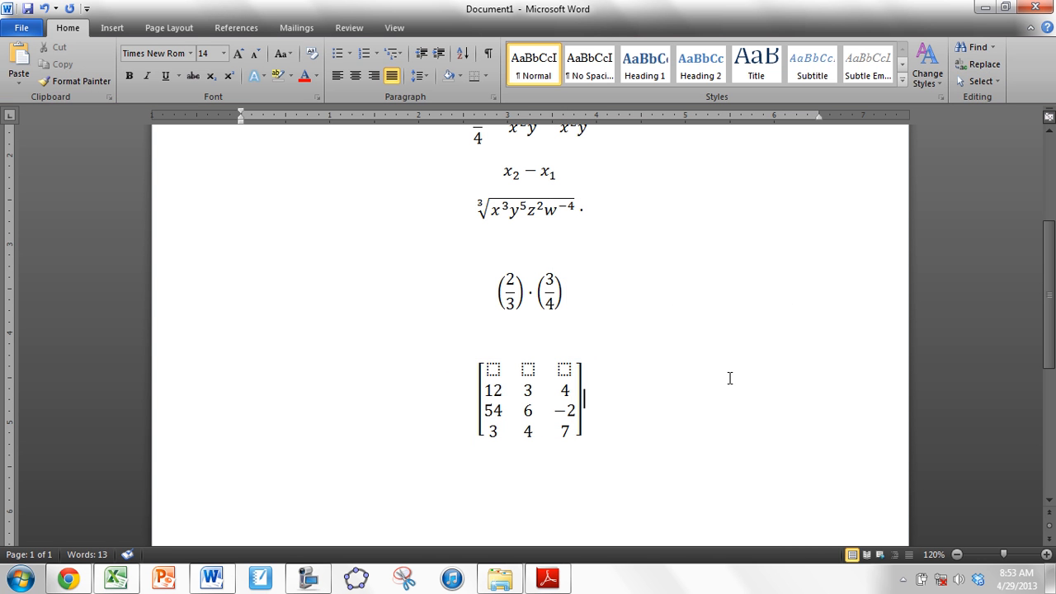
key("Return")
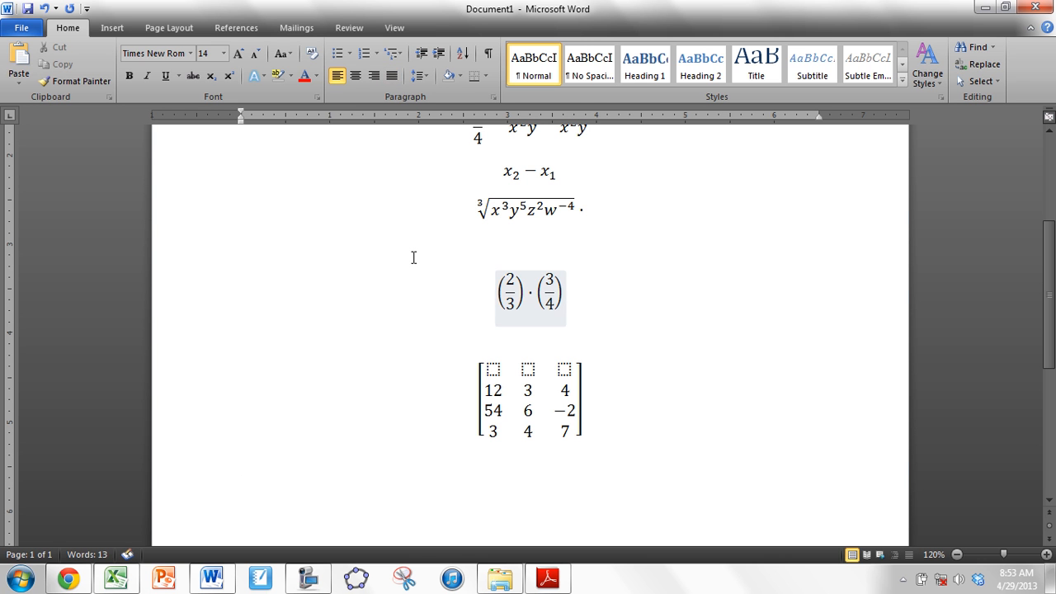
- Open the keyboard shortcut customization from the Word options and move its dialog clear of the view
left_click(112, 27)
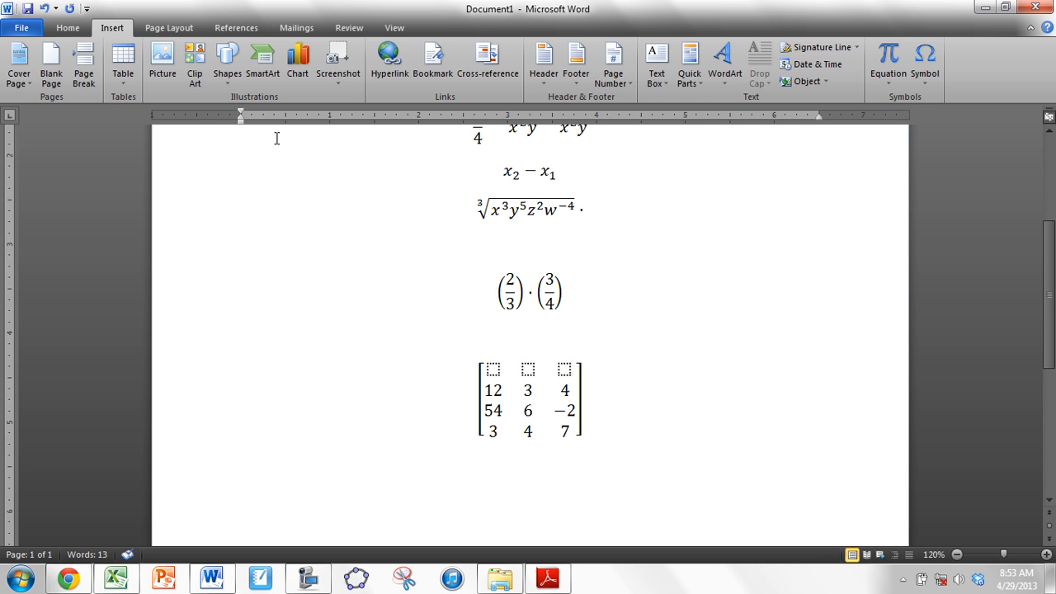
left_click(87, 10)
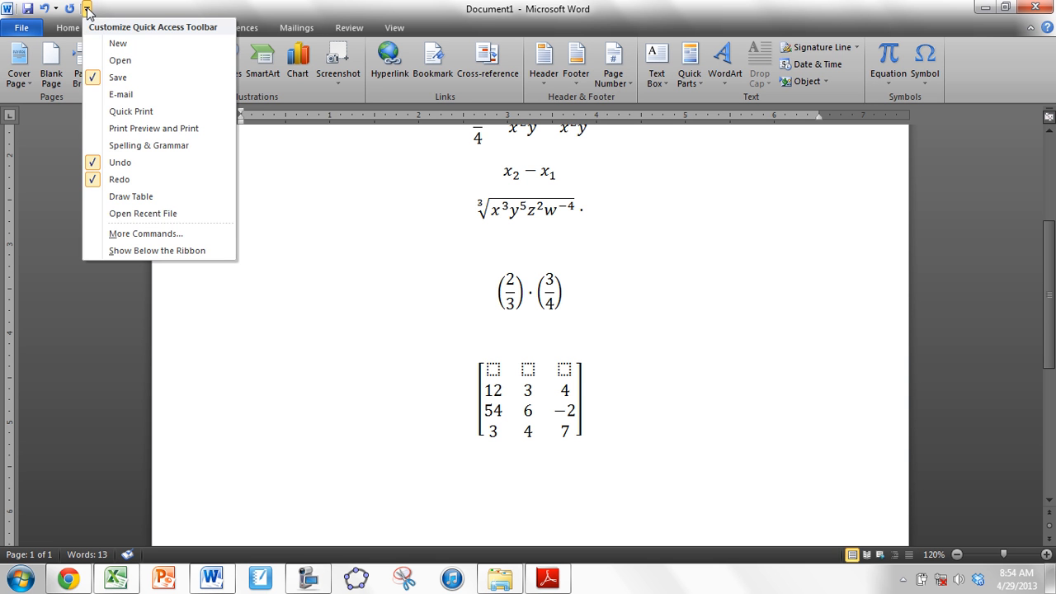
left_click(130, 230)
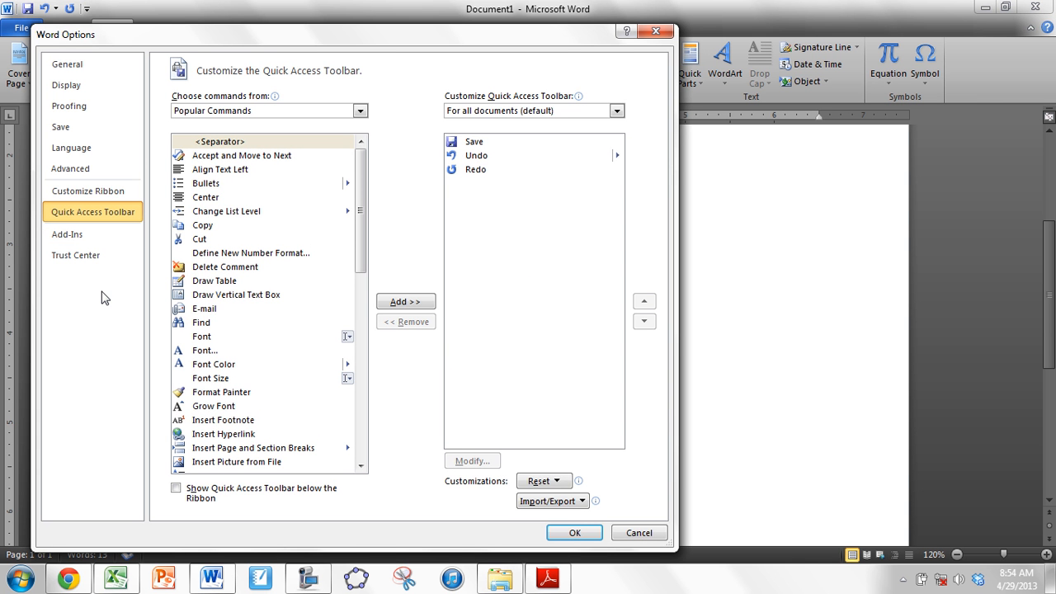
left_click(112, 196)
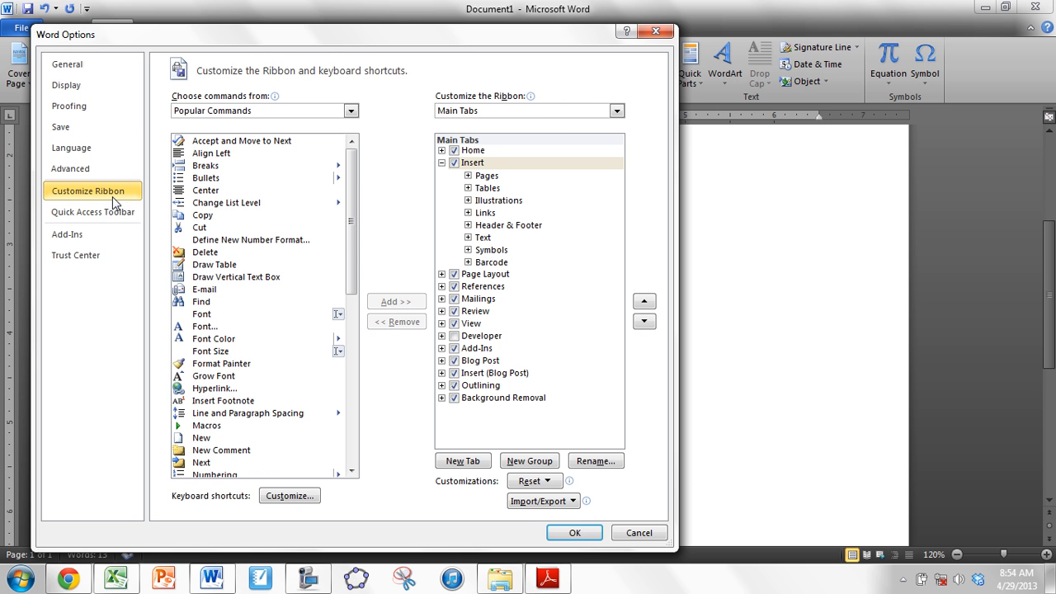
left_click(288, 496)
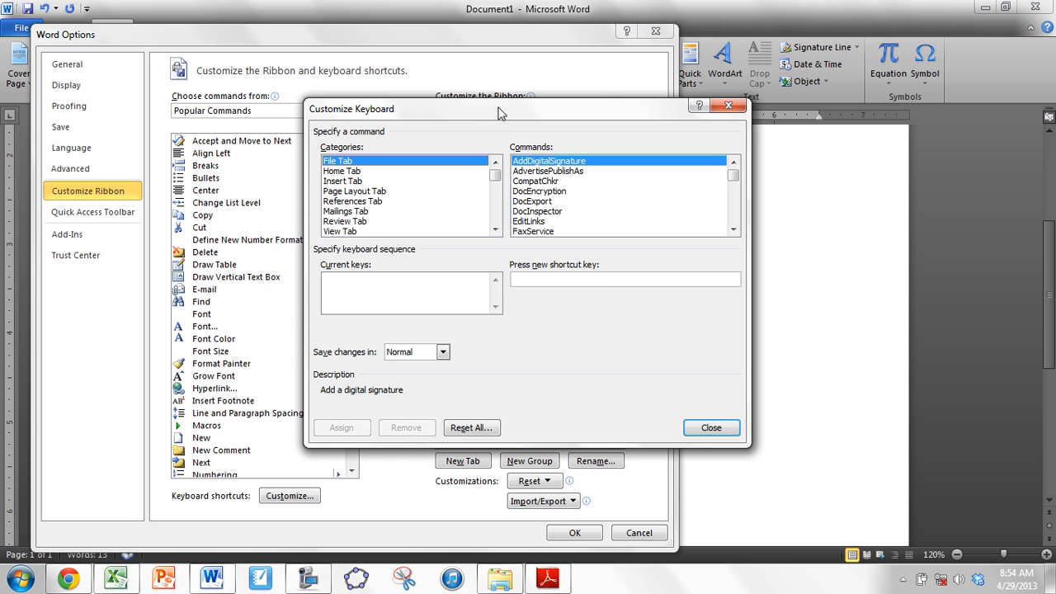
left_click_drag(497, 112, 390, 100)
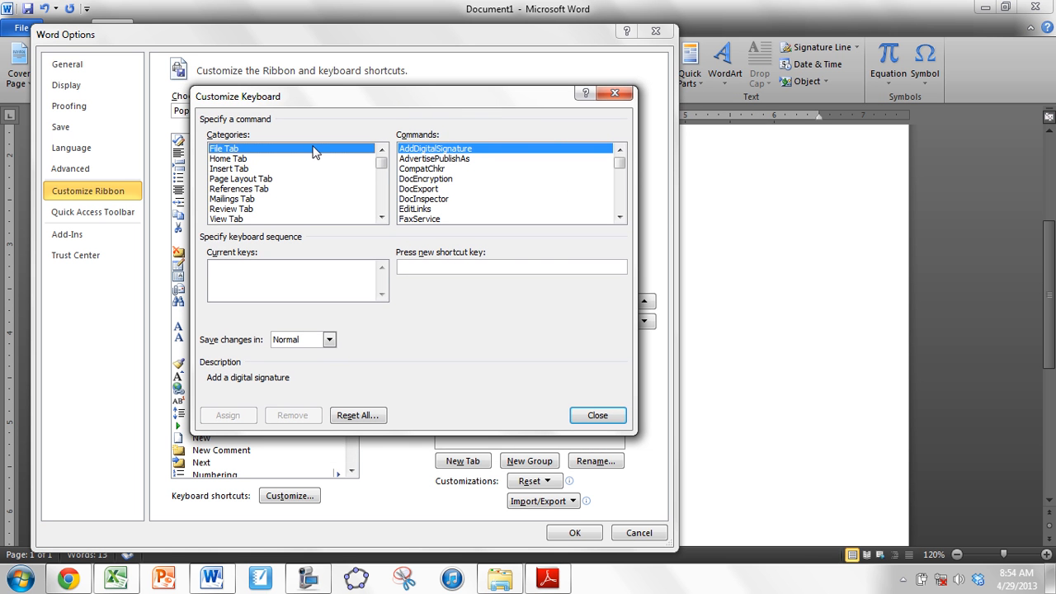
- Look up the current shortcut keys of the PrintPreviewAndPrint command in the File Tab category, highlighting Ctrl+P
left_click(623, 201)
left_click(624, 202)
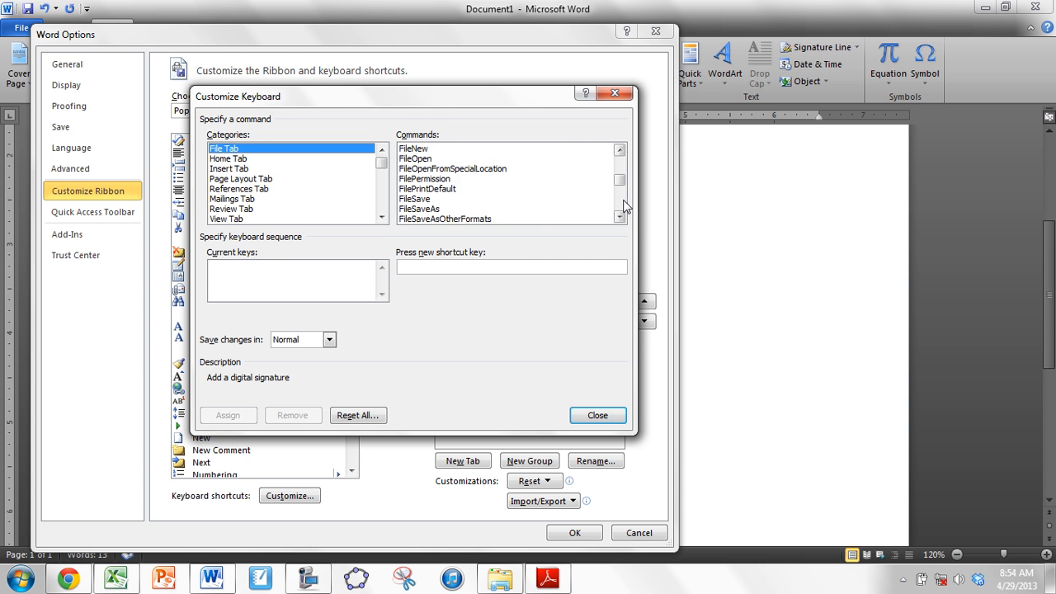
left_click(624, 202)
left_click(624, 201)
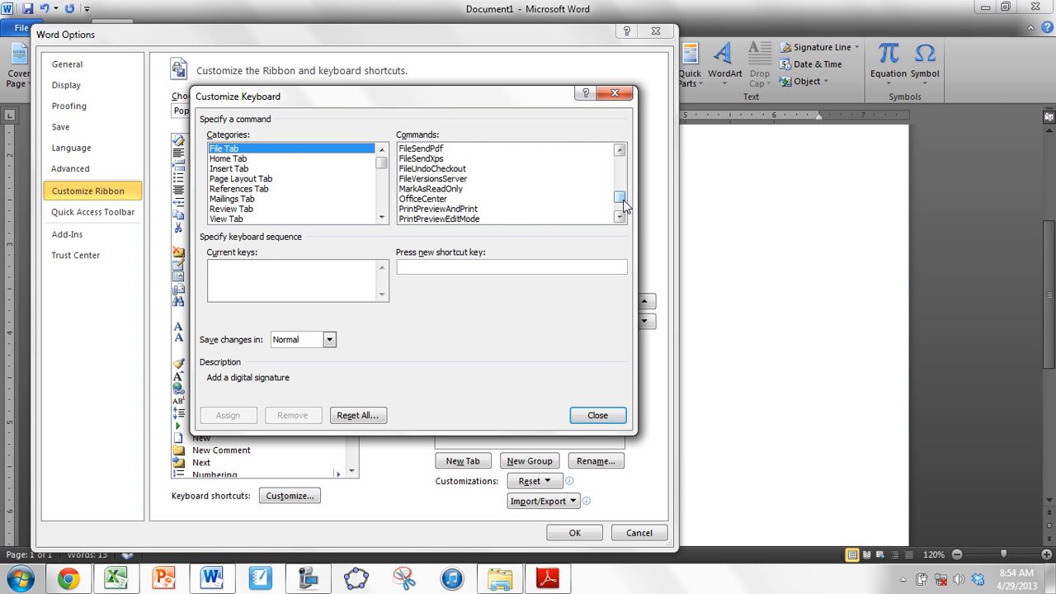
left_click(500, 211)
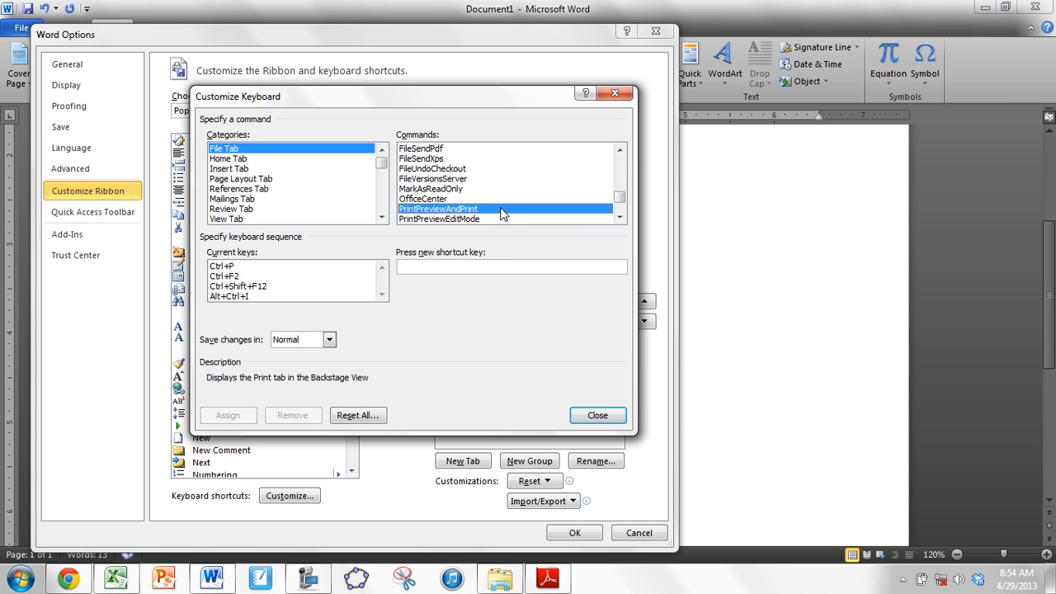
left_click(279, 267)
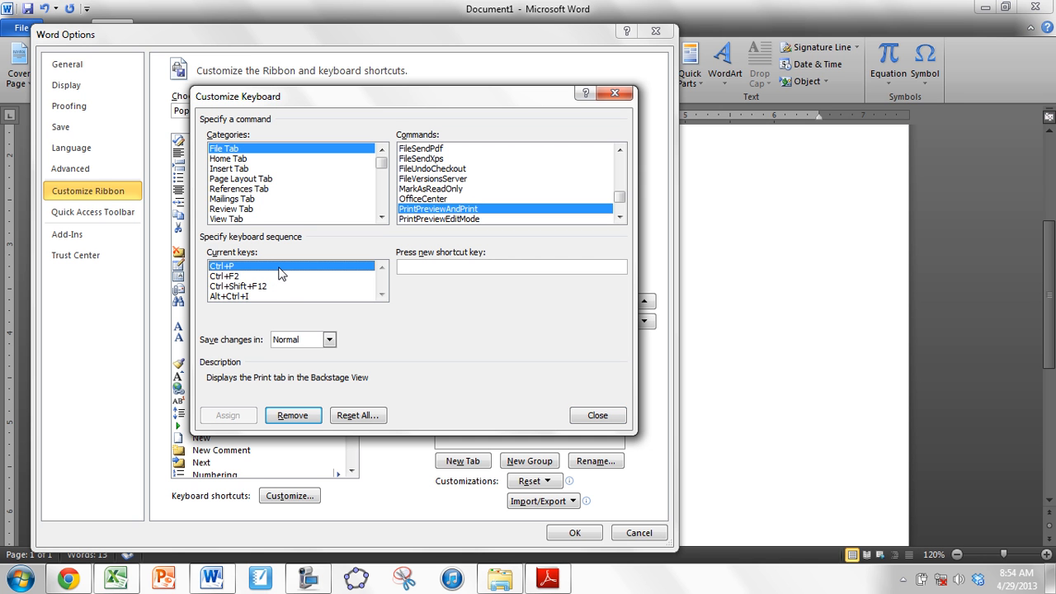
- Select the EquationInsert command in the Insert Tab category for a shortcut assignment
left_click(281, 169)
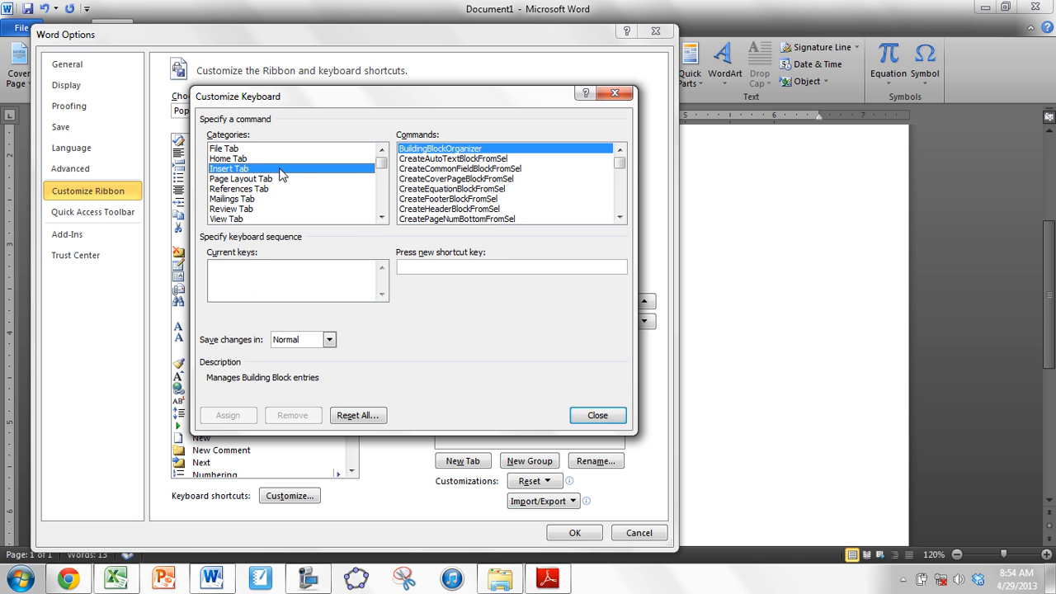
left_click(619, 207)
left_click(620, 207)
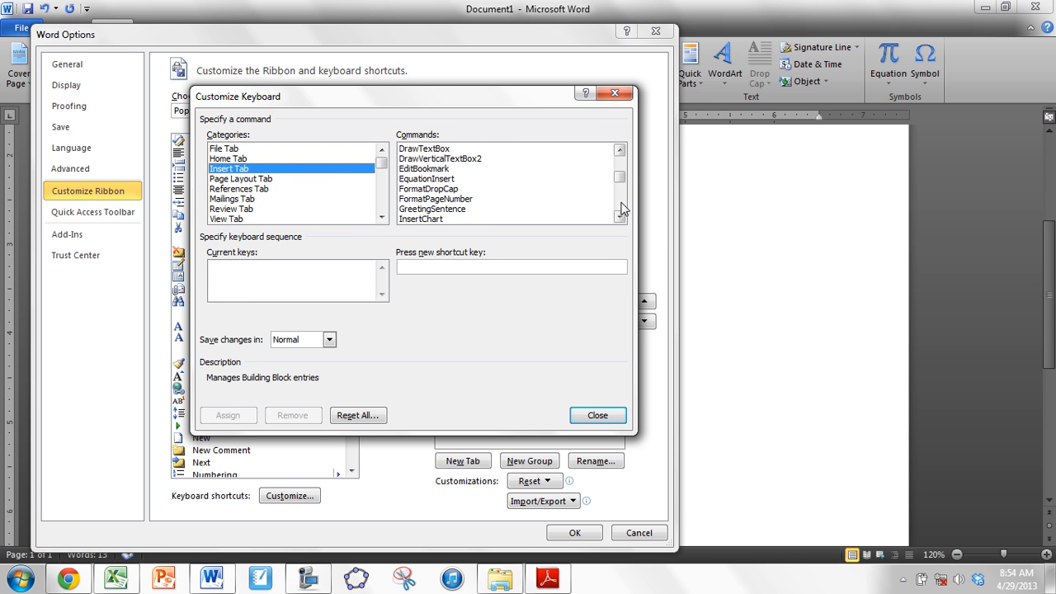
left_click(475, 180)
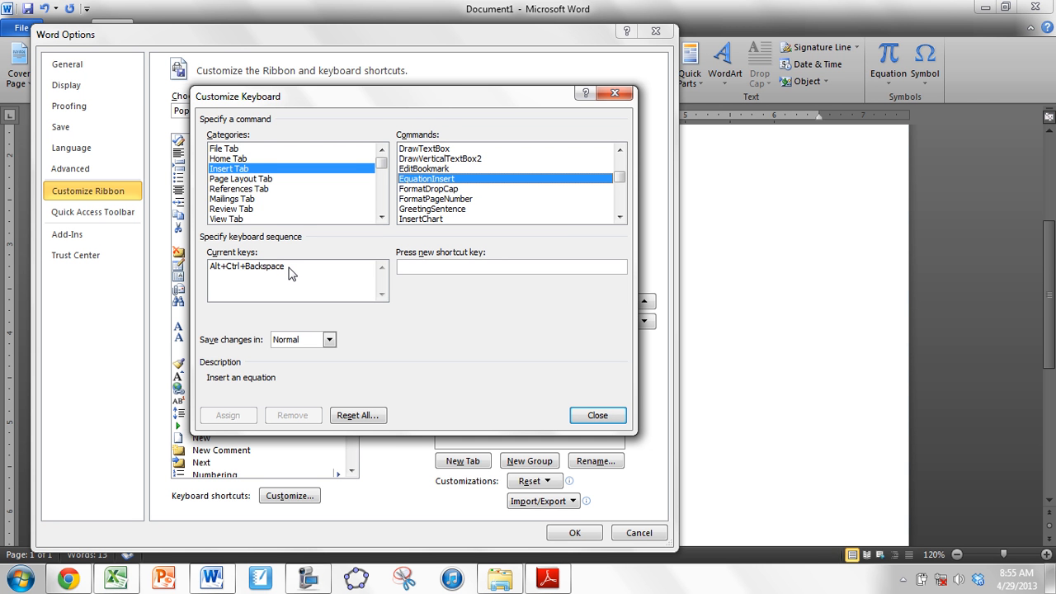
- Try Ctrl+P as the new shortcut for EquationInsert, and clear the entry without assigning it
left_click(426, 265)
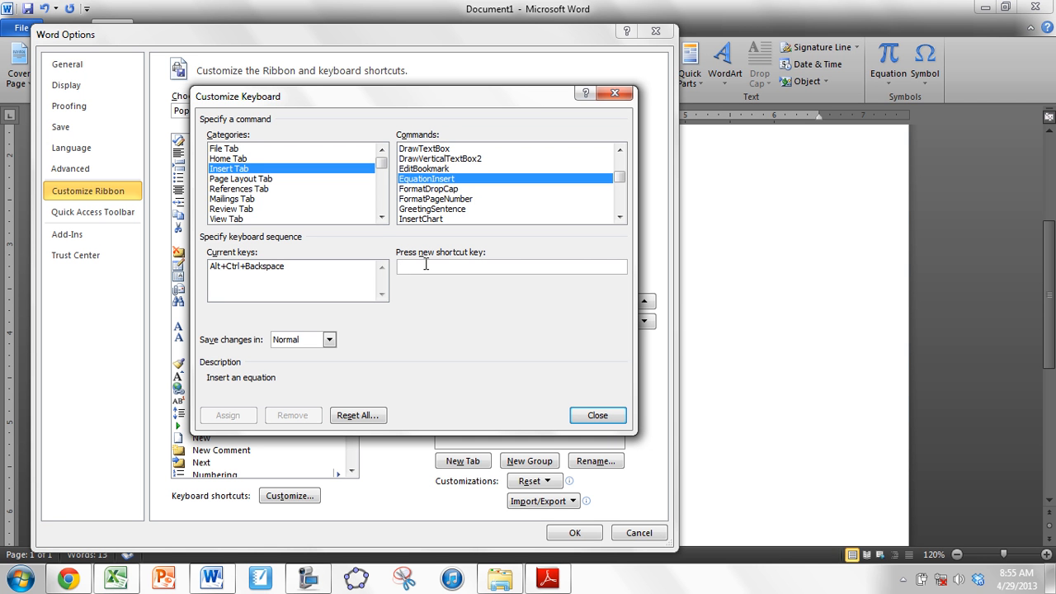
key("ctrl+p")
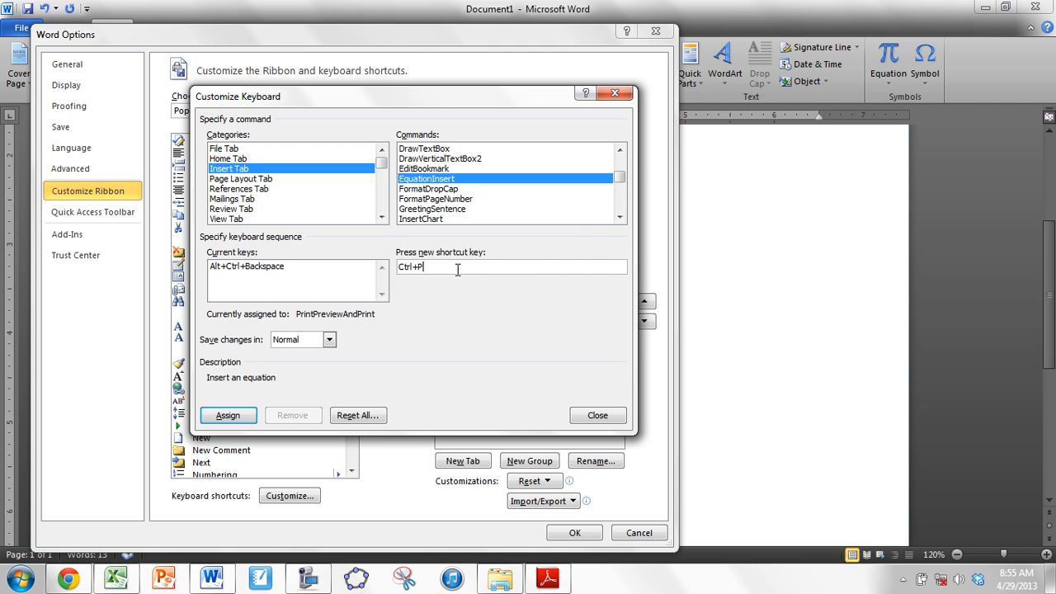
left_click_drag(445, 267, 367, 277)
key("BackSpace")
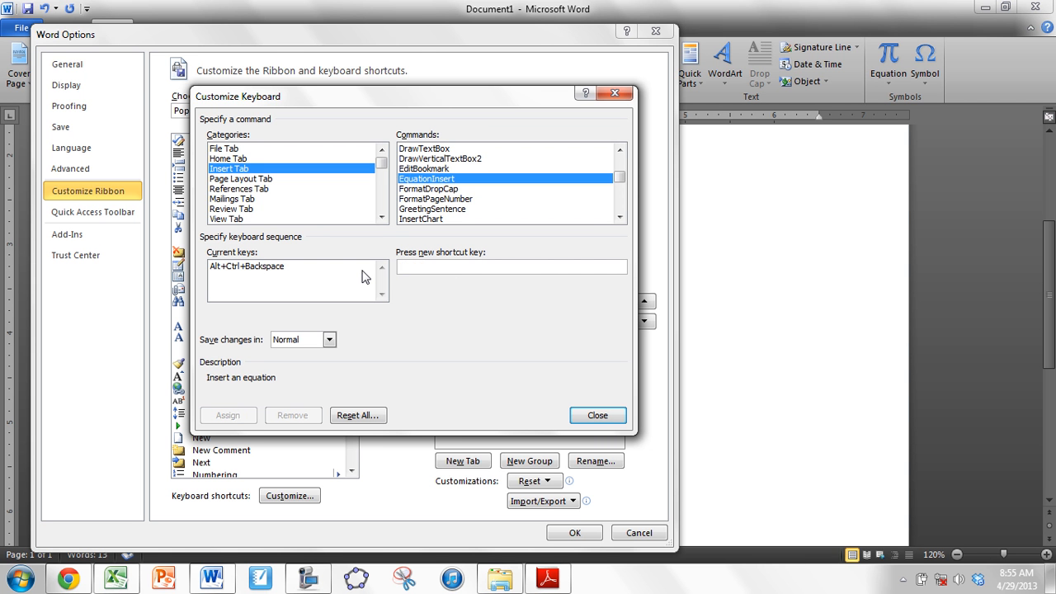
- Try Alt+Ctrl+Backspace as the EquationInsert shortcut with changes saved in Normal, and close the keyboard customization and Word options without assigning it
key("ctrl+alt+BackSpace")
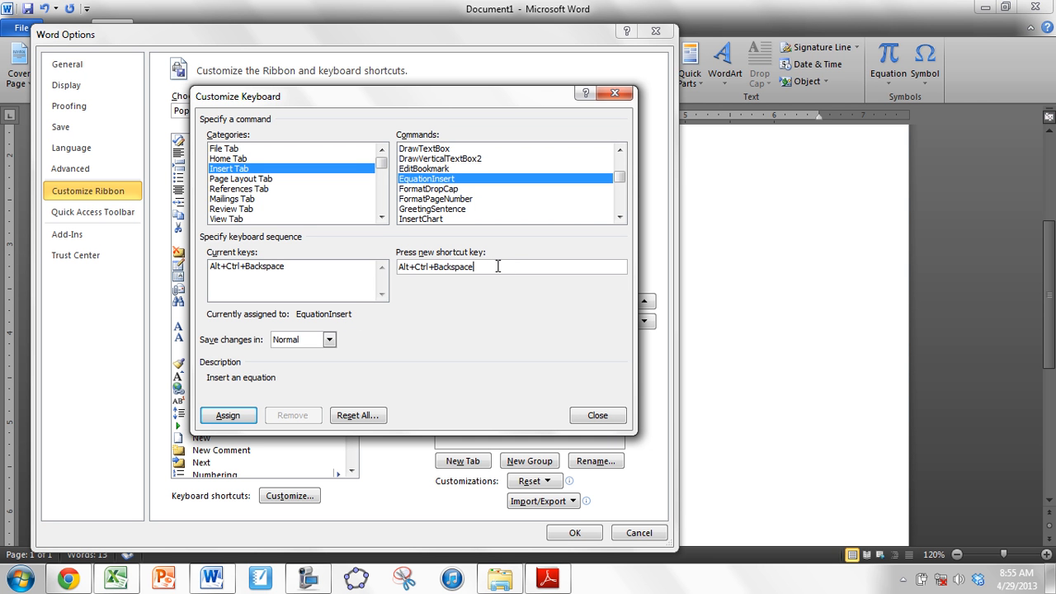
left_click(310, 345)
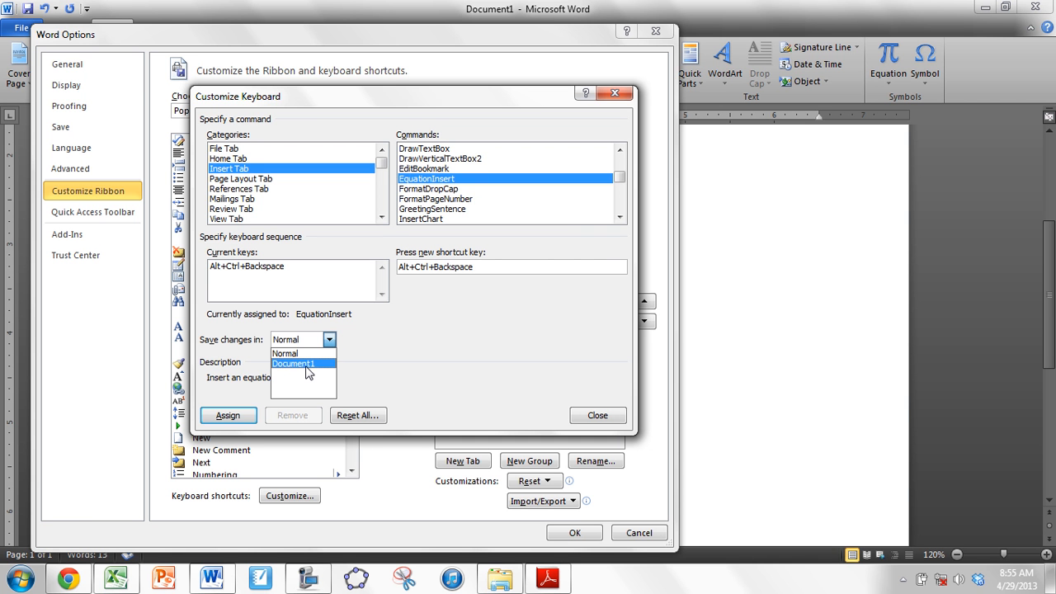
left_click(315, 357)
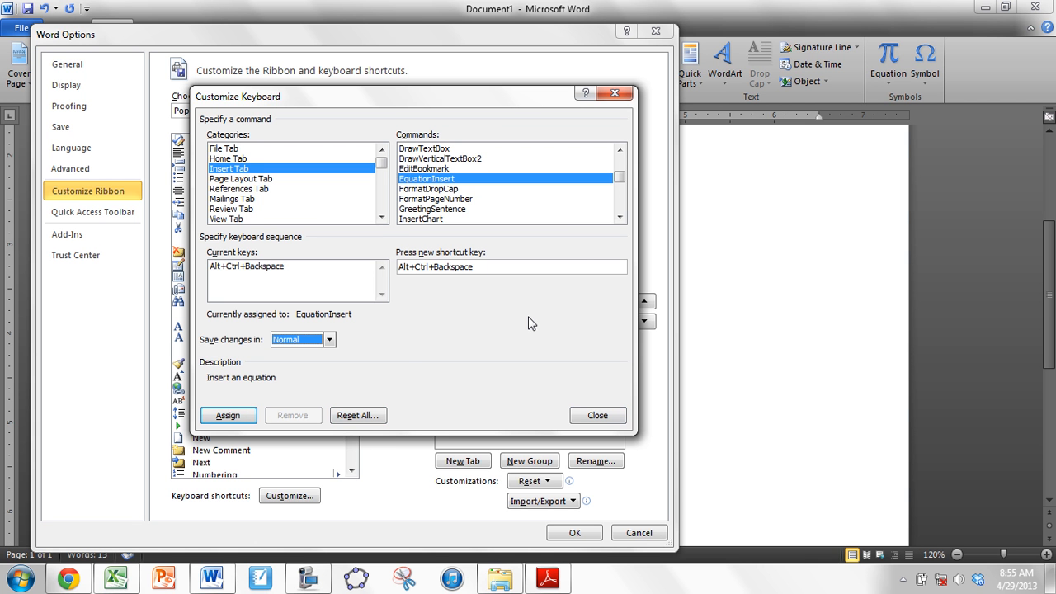
left_click(597, 415)
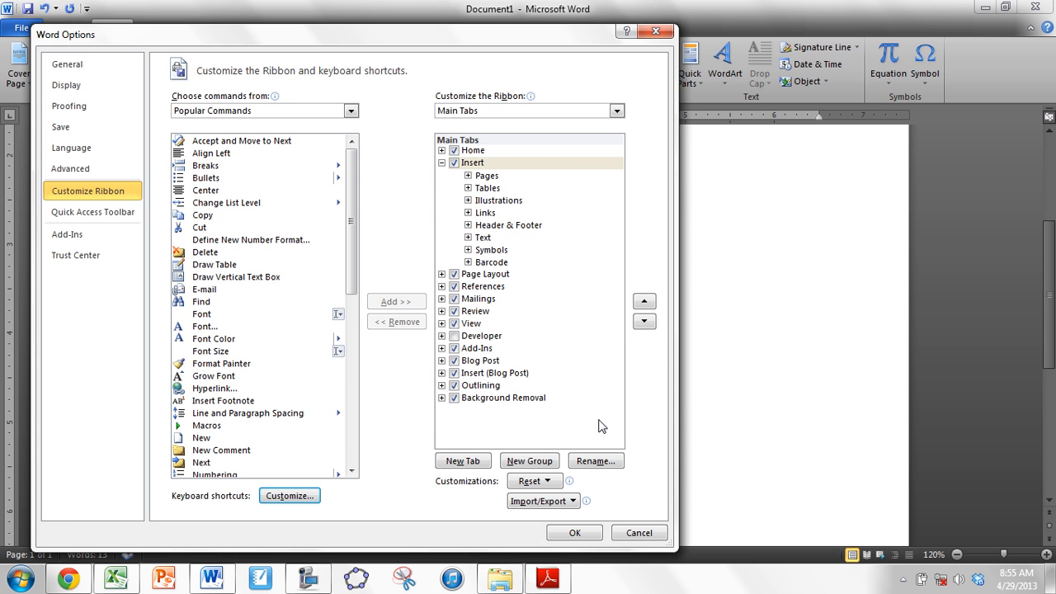
left_click(635, 533)
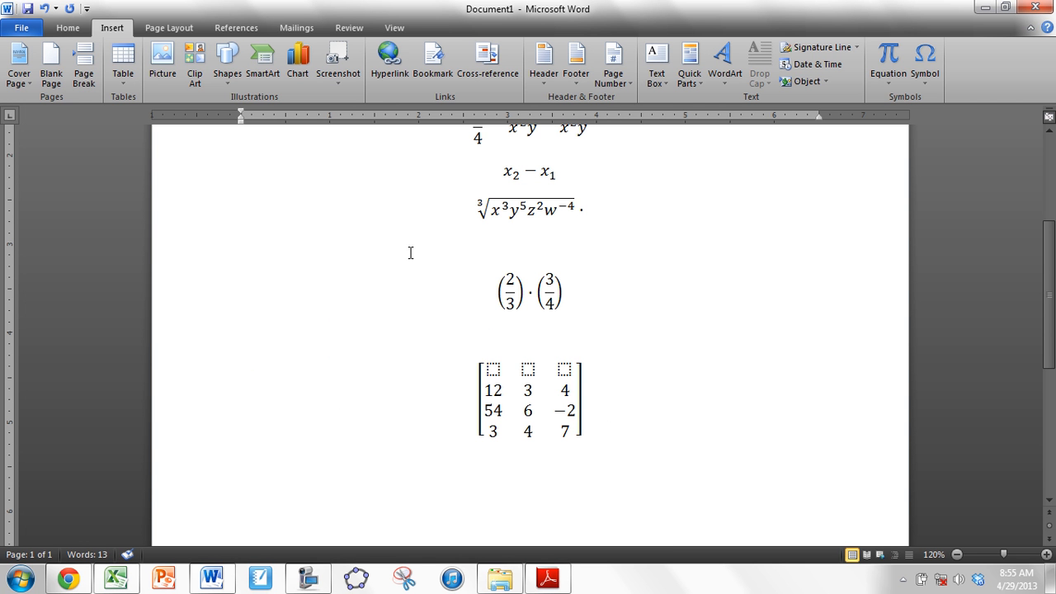
- View the full list of commands available for customizing the Quick Access Toolbar, and close the options without adding any
left_click(87, 9)
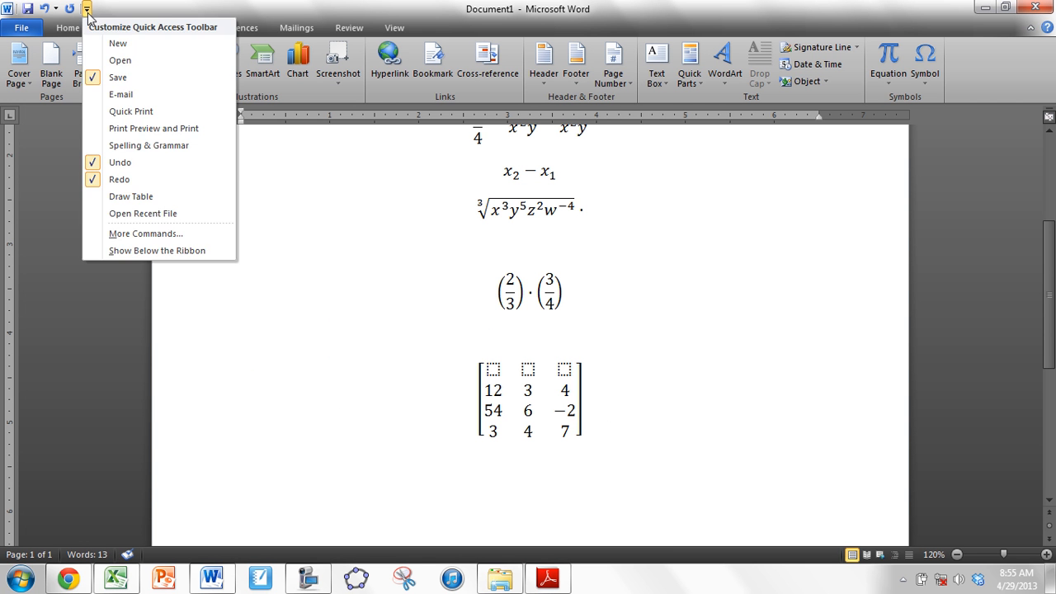
left_click(132, 233)
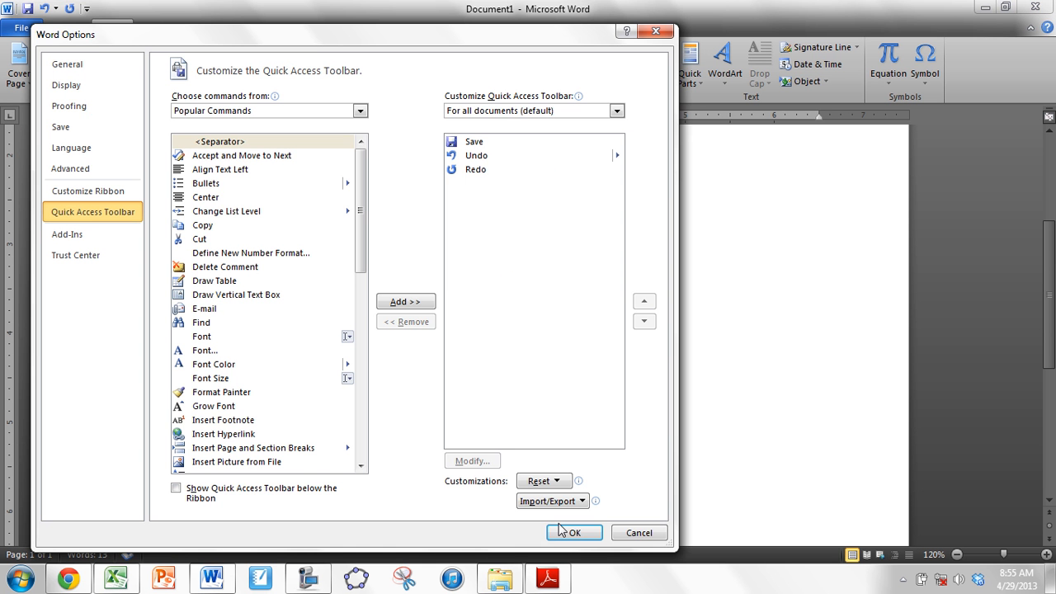
left_click(569, 533)
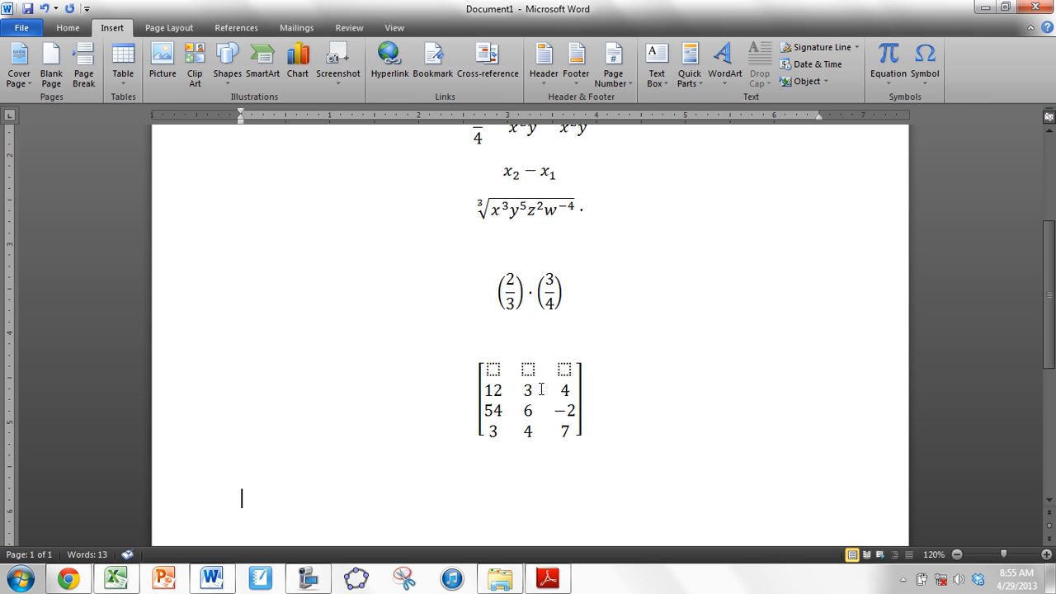
- Insert a new empty equation on the blank line below the matrix
left_click(70, 28)
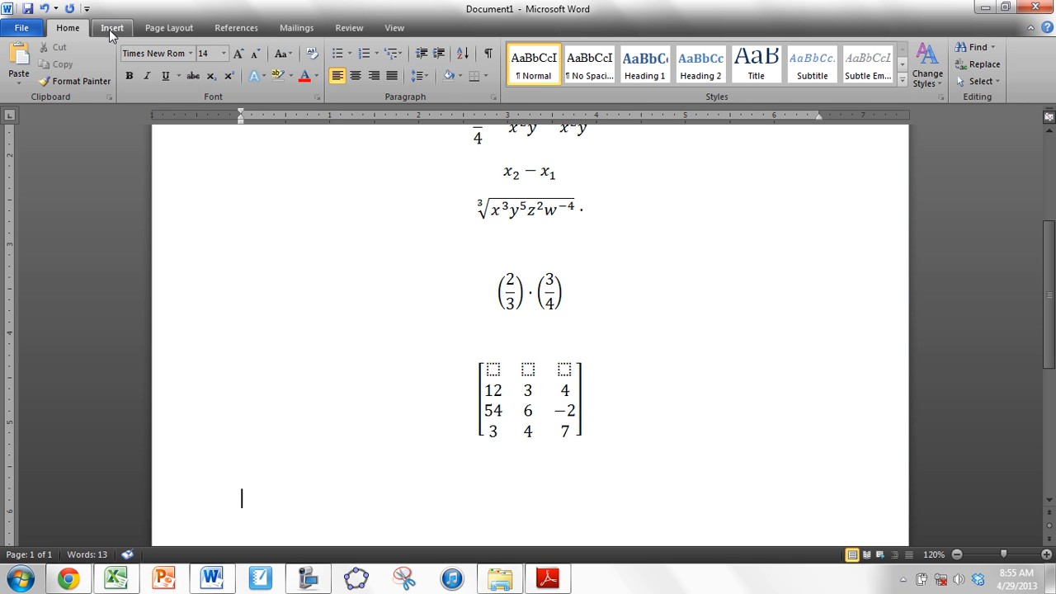
left_click(111, 28)
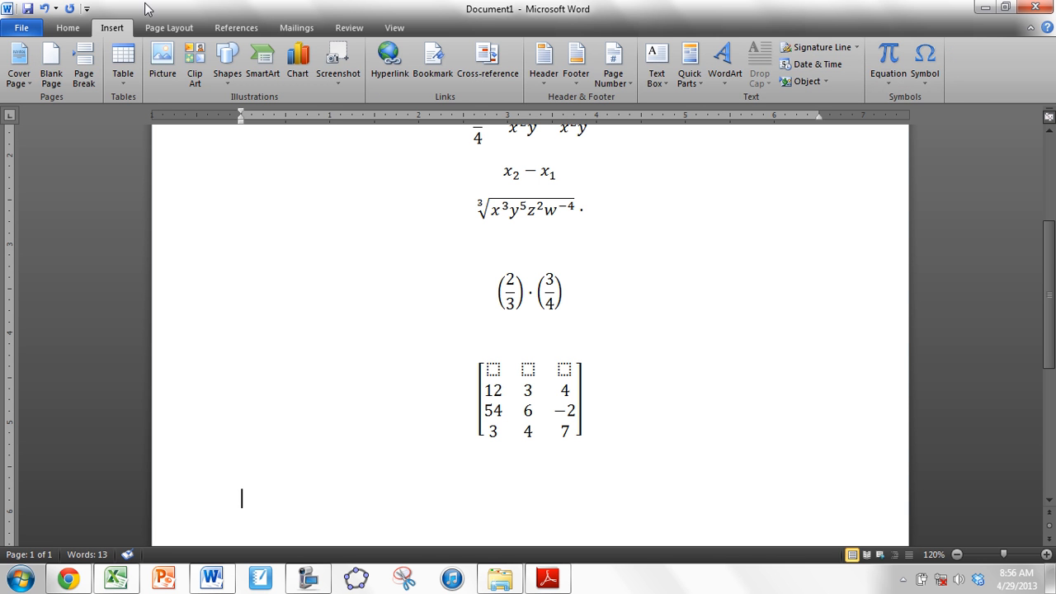
left_click(79, 28)
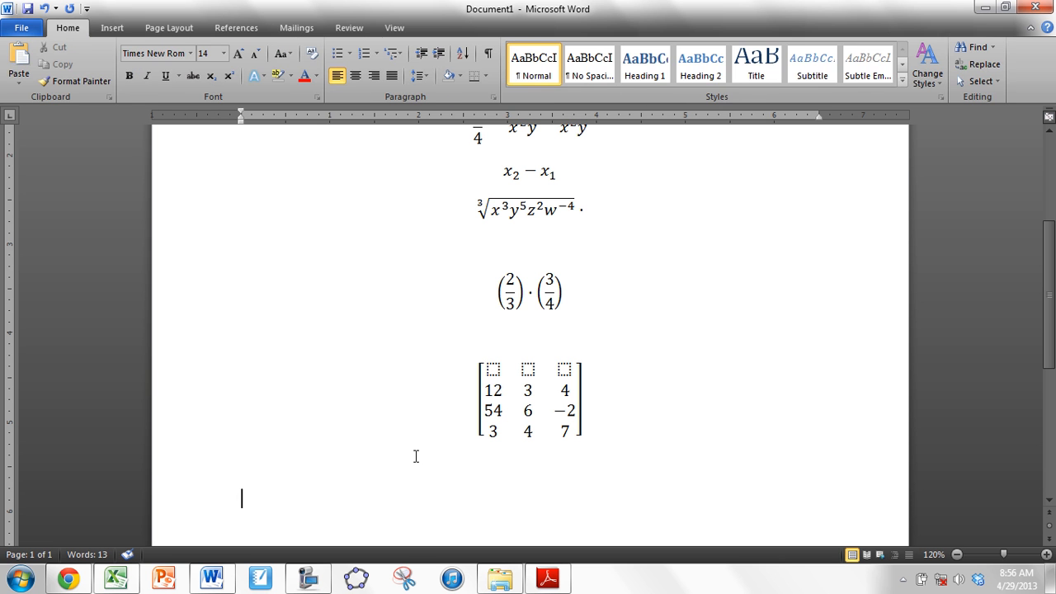
key("alt+equal")
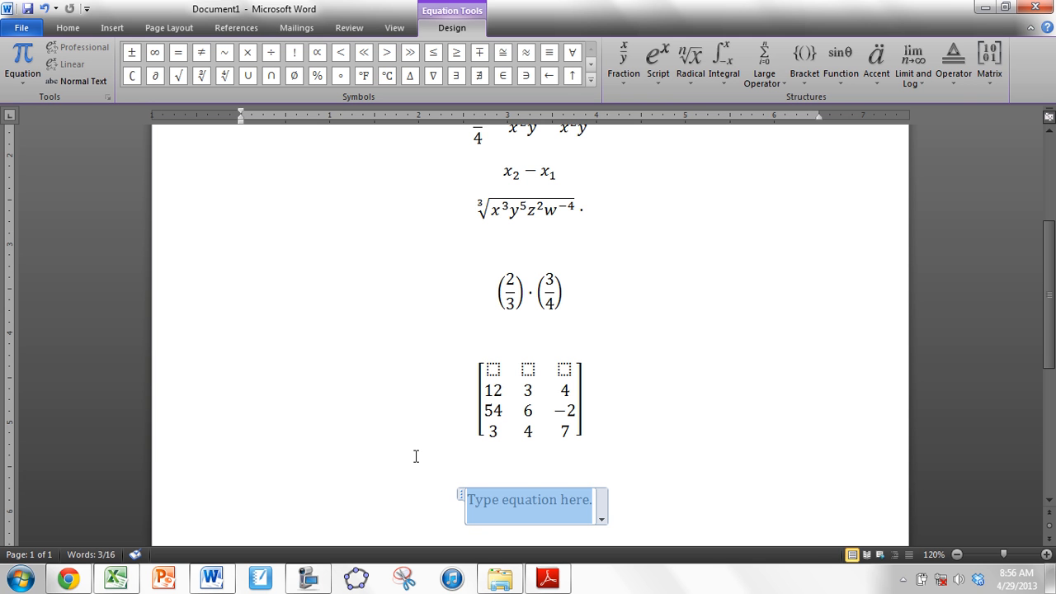
left_click(308, 578)
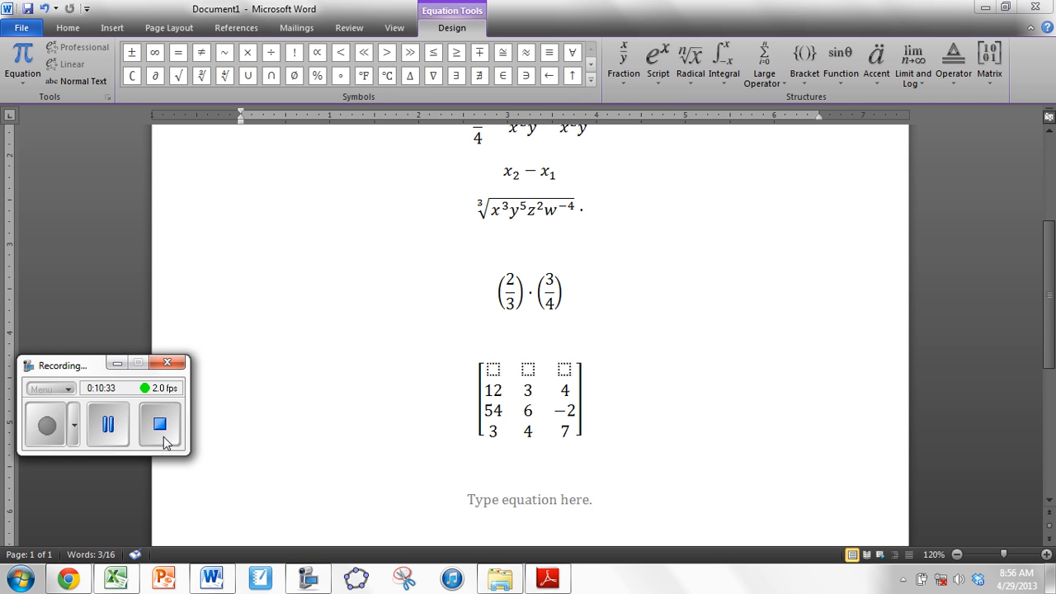